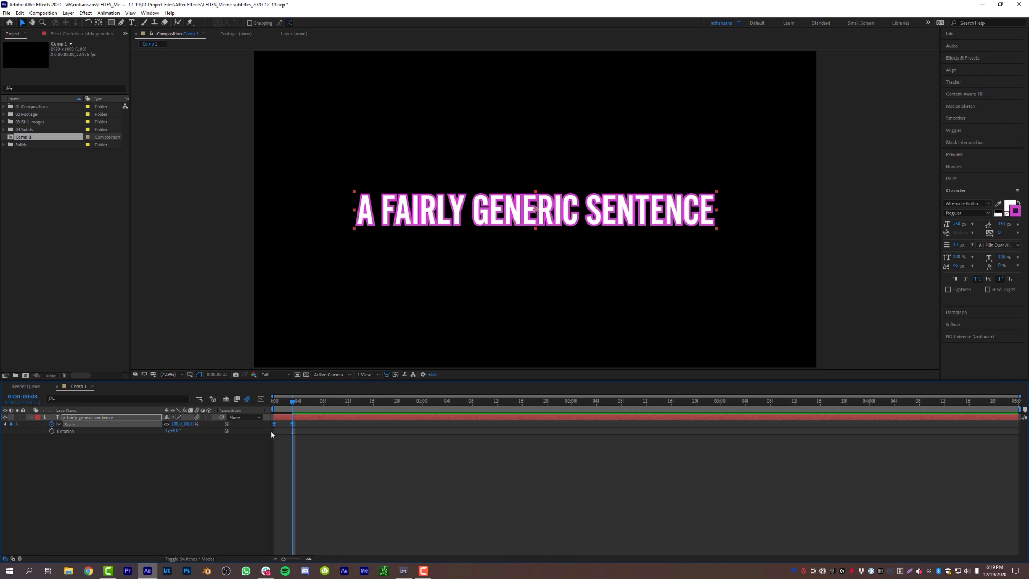
# Reshape the Scale ease curve with a shorter first handle and a longer ease into the final keyframe.
pyautogui.click(261, 399)
pyautogui.scroll(3, 294, 534)
pyautogui.moveTo(294, 535); pyautogui.dragTo(277, 534)
pyautogui.moveTo(313, 424); pyautogui.dragTo(284, 423)
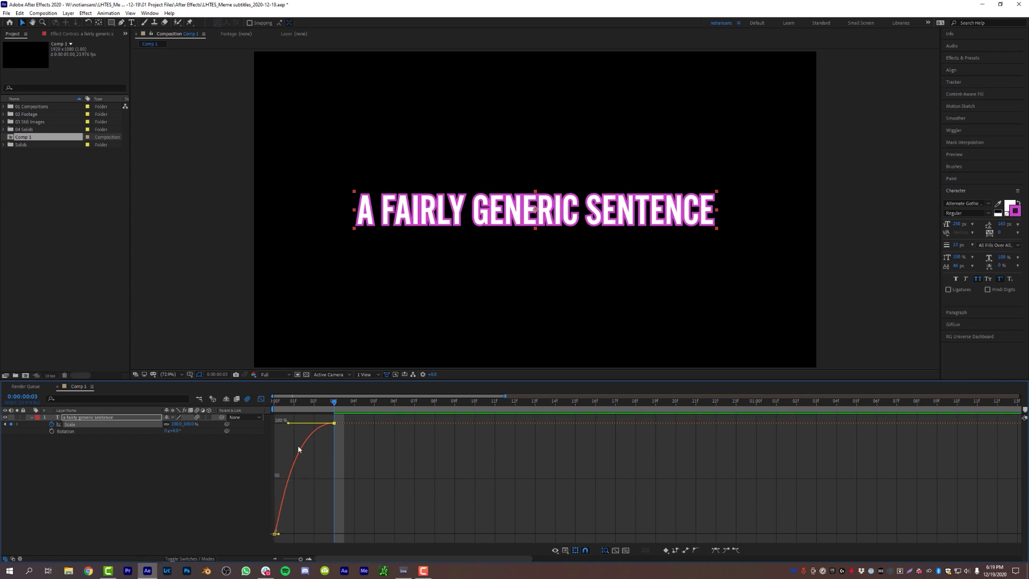
# Preview the scale-in across the opening frames and return to the layer bar view.
pyautogui.moveTo(275, 401); pyautogui.dragTo(313, 401)
pyautogui.press('space')
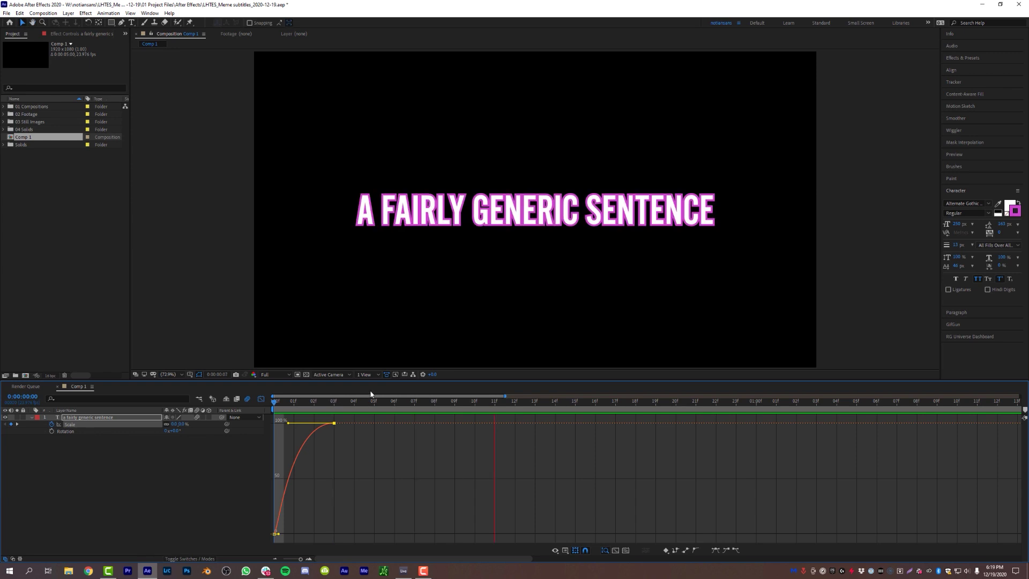
pyautogui.moveTo(281, 401); pyautogui.dragTo(314, 401)
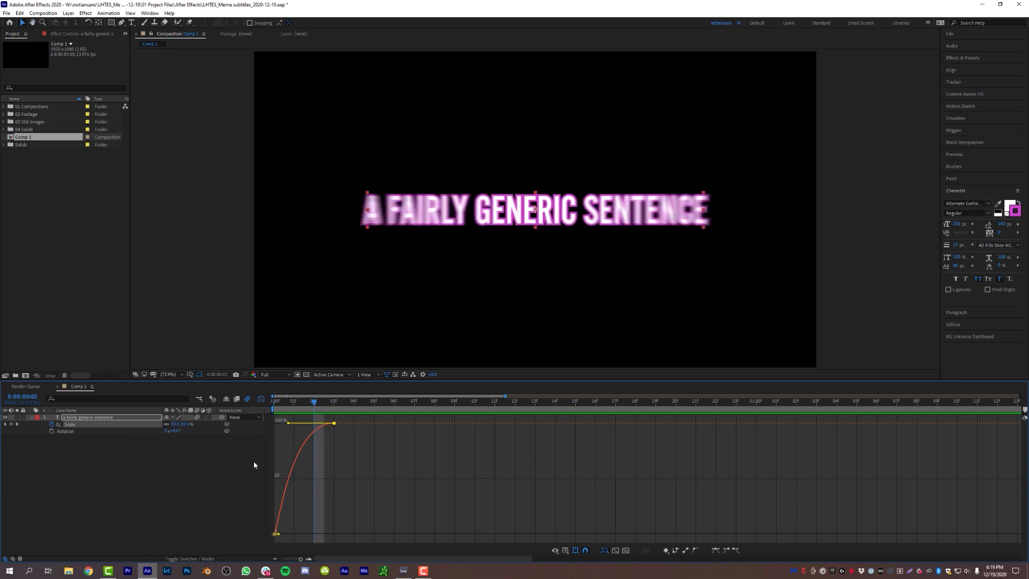
pyautogui.moveTo(300, 406)
pyautogui.mouseDown()
pyautogui.moveTo(275, 406)
pyautogui.moveTo(333, 405)
pyautogui.moveTo(318, 403)
pyautogui.mouseUp()
pyautogui.press('space')
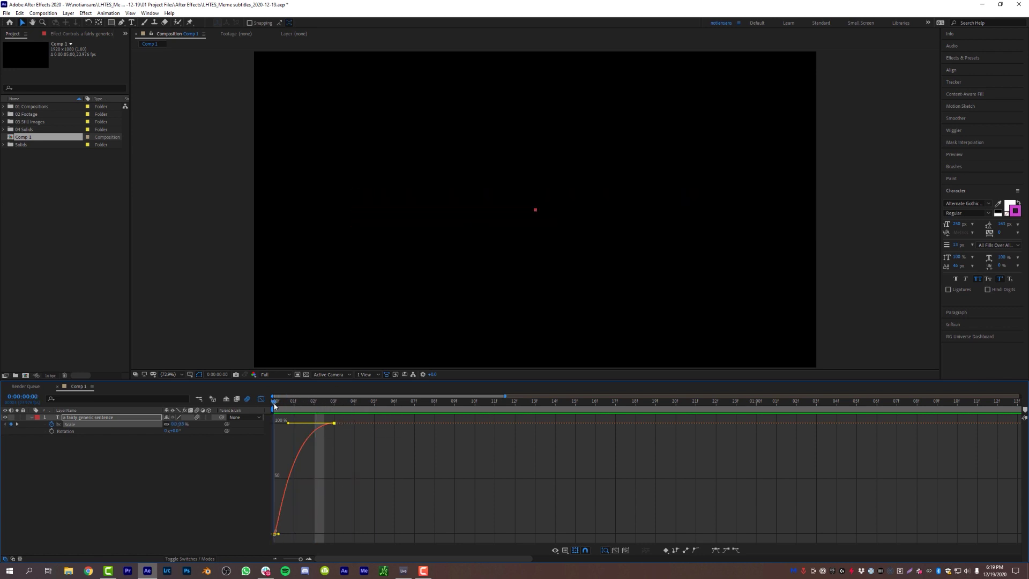
pyautogui.press('space')
pyautogui.hotkey('shift', 'F3')
pyautogui.click(307, 401)
pyautogui.moveTo(307, 400); pyautogui.dragTo(411, 400)
pyautogui.moveTo(298, 561); pyautogui.dragTo(287, 561)
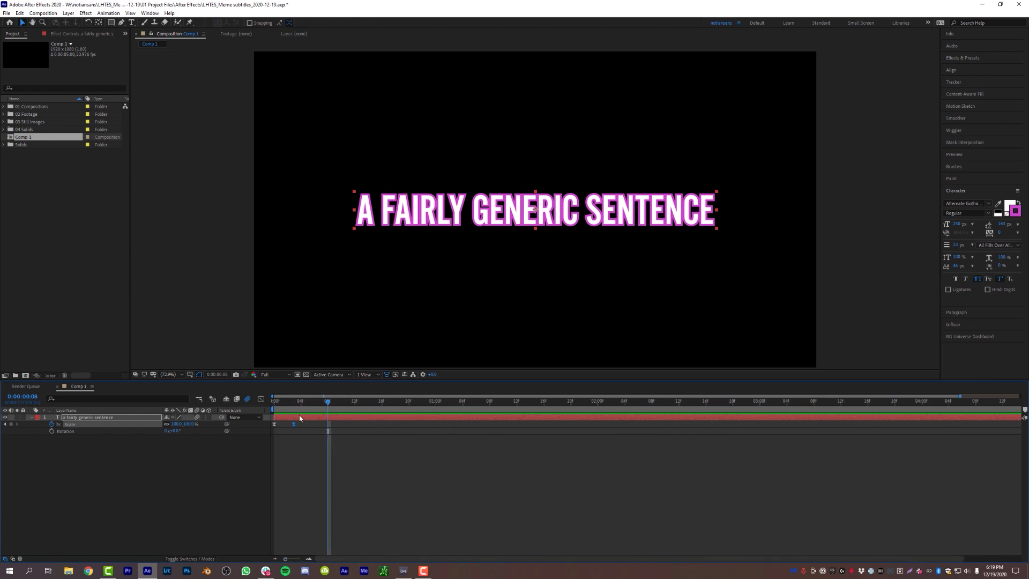
# Add a Scale keyframe at 1:00 that holds the text at full size.
pyautogui.moveTo(302, 403); pyautogui.dragTo(437, 410)
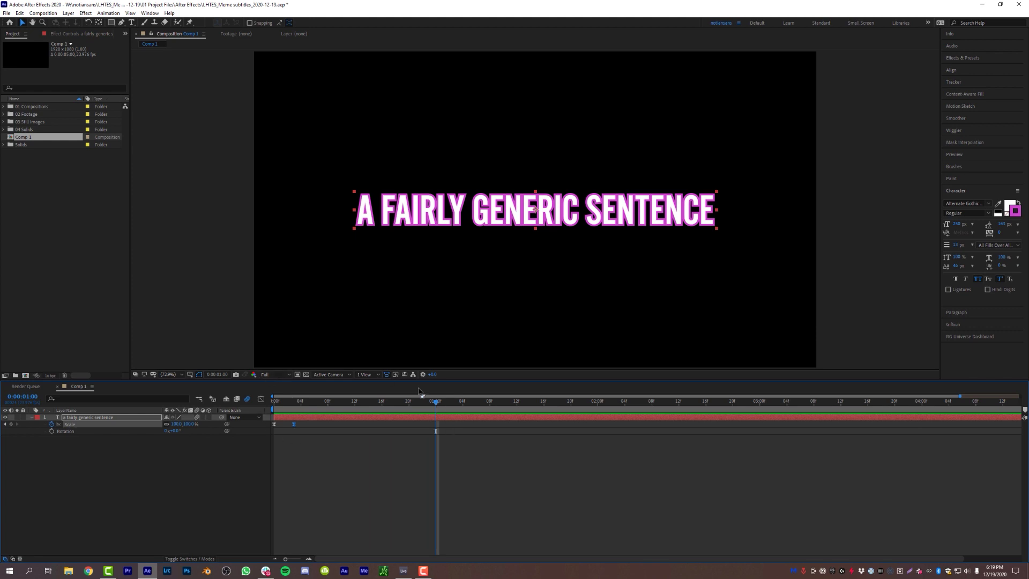
pyautogui.moveTo(436, 402); pyautogui.dragTo(443, 402)
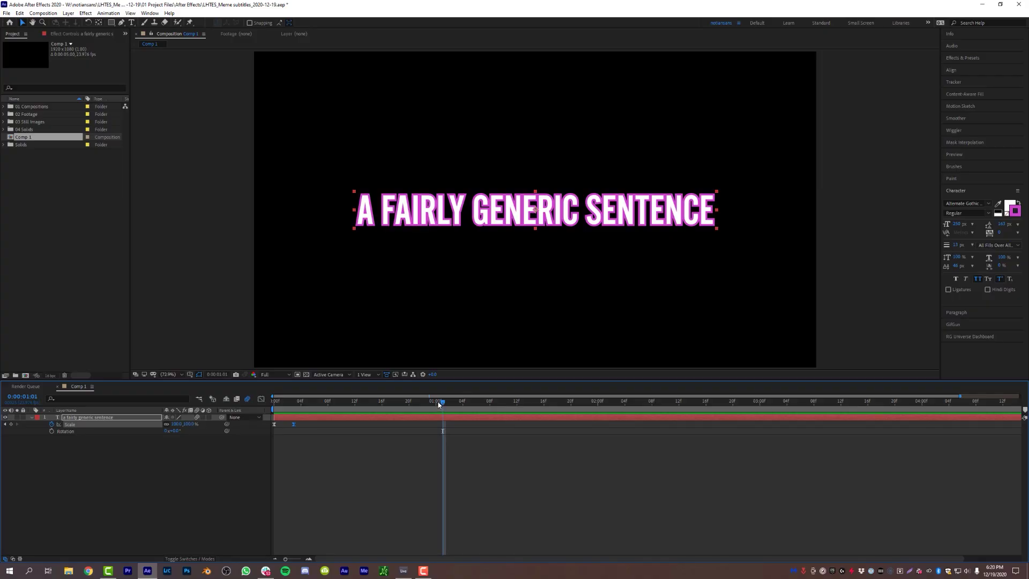
pyautogui.click(438, 404)
pyautogui.click(304, 423)
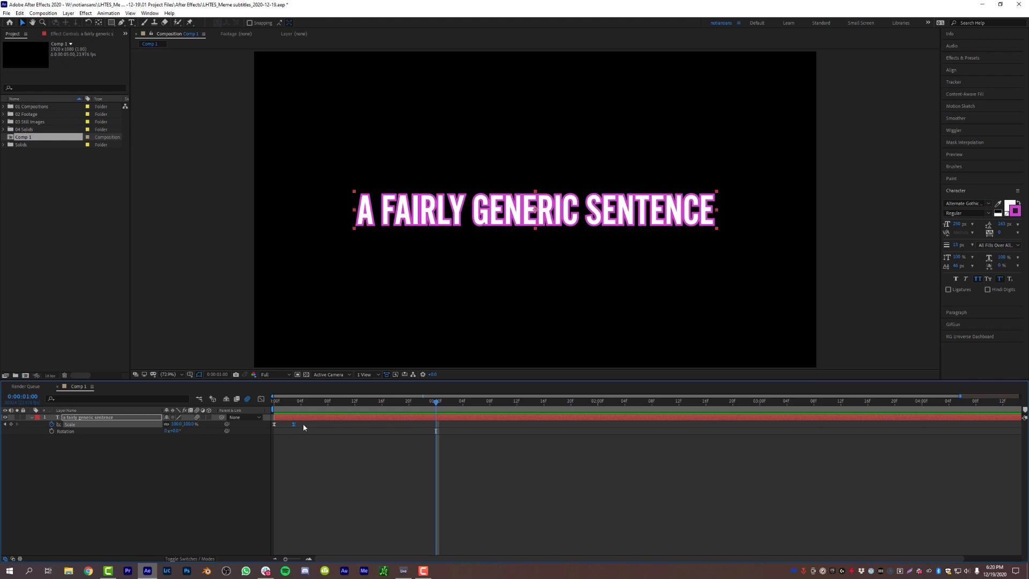
pyautogui.hotkey('ctrl', 'c')
pyautogui.hotkey('ctrl', 'v')
# Set Scale to 0% at 1:03 and end the work area there.
pyautogui.press('pagedown')
pyautogui.press('pagedown')
pyautogui.press('pagedown')
pyautogui.click(274, 424)
pyautogui.hotkey('ctrl', 'c')
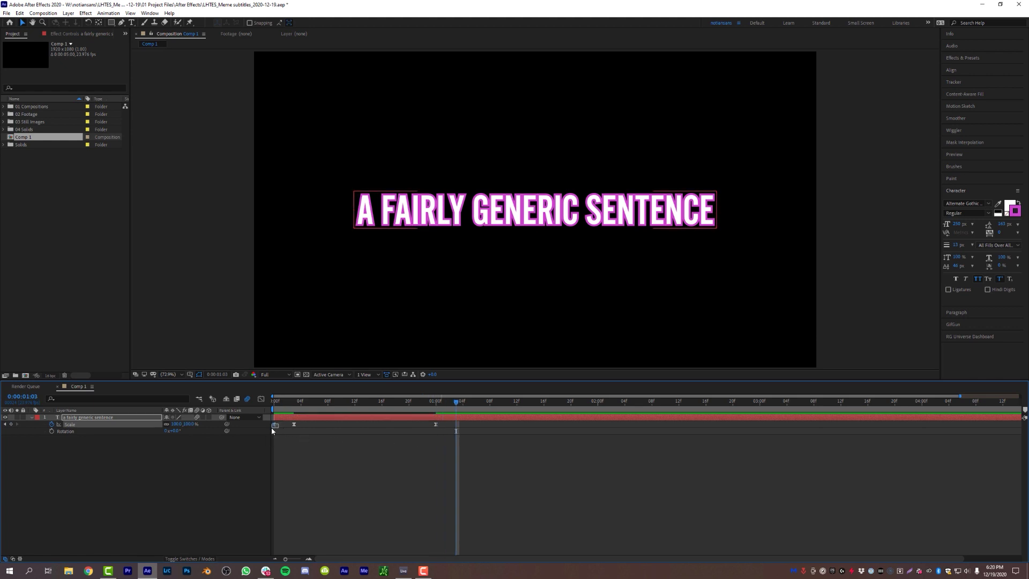
pyautogui.hotkey('ctrl', 'v')
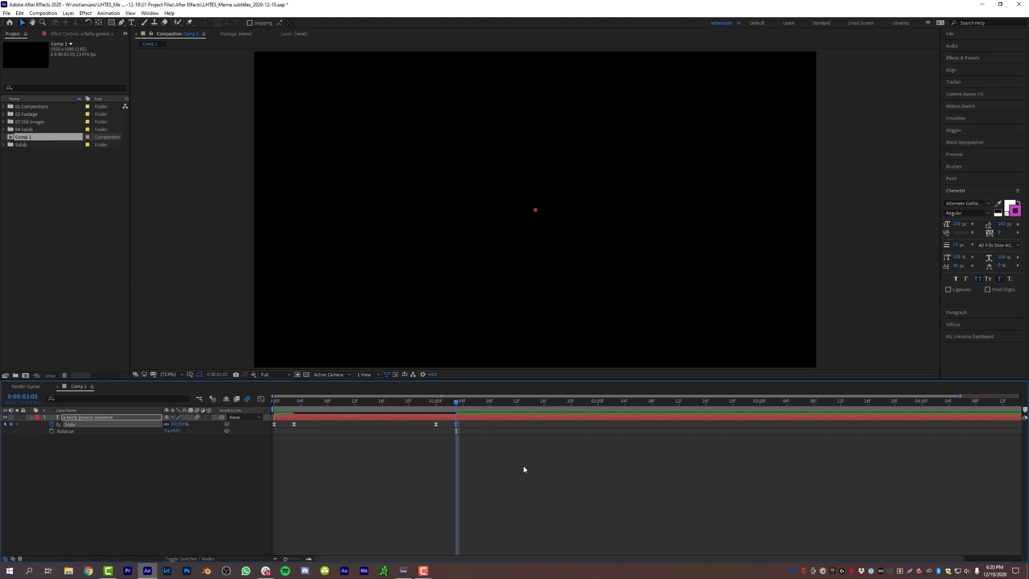
pyautogui.press('n')
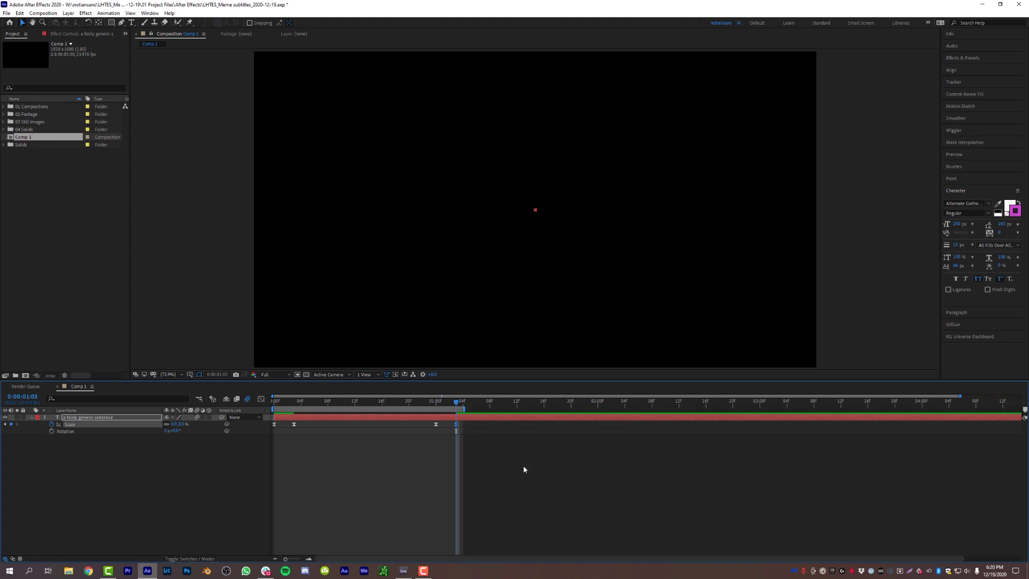
# Trim the comp to the work area so it ends at 1:04.
pyautogui.rightClick(447, 410)
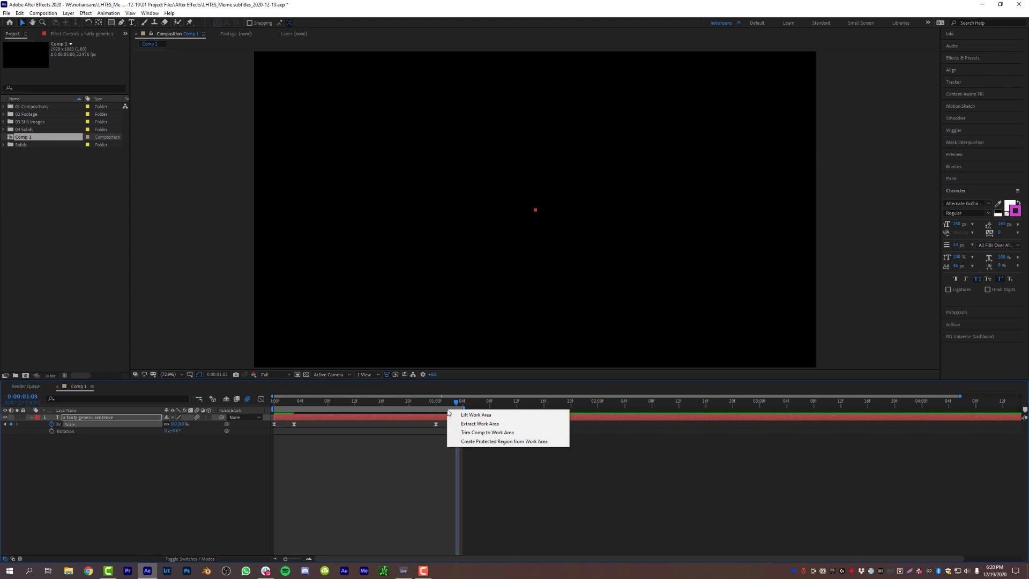
pyautogui.click(478, 433)
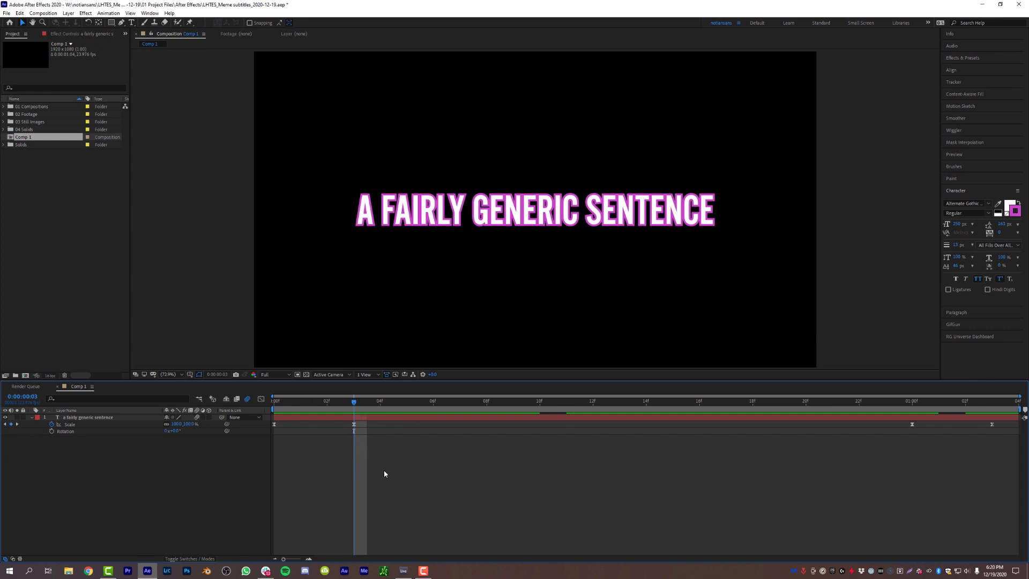
pyautogui.press('n')
# Create protected regions over the scale-in frames and over the scale-out section from 1:00.
pyautogui.moveTo(372, 409); pyautogui.dragTo(352, 410)
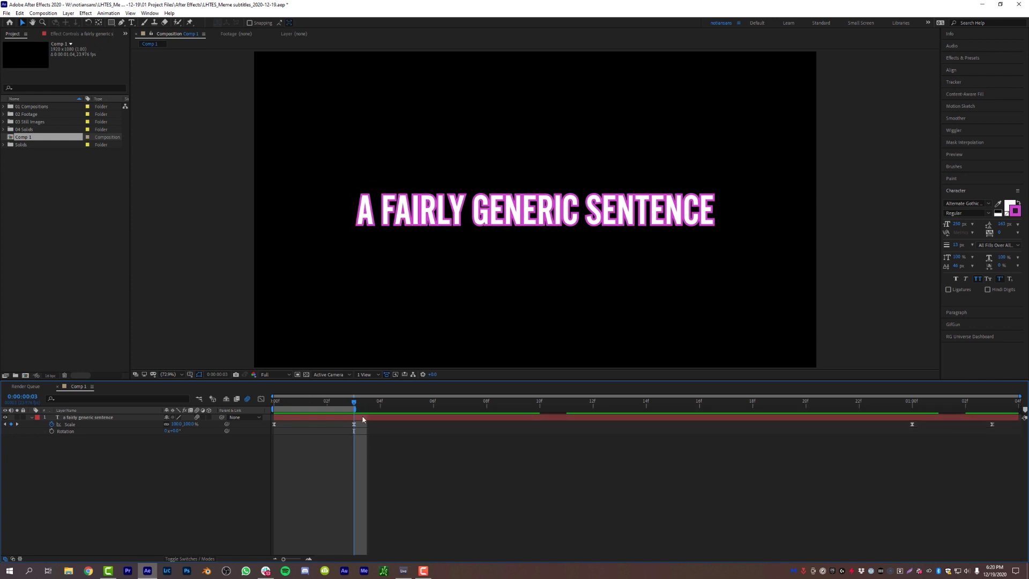
pyautogui.click(292, 432)
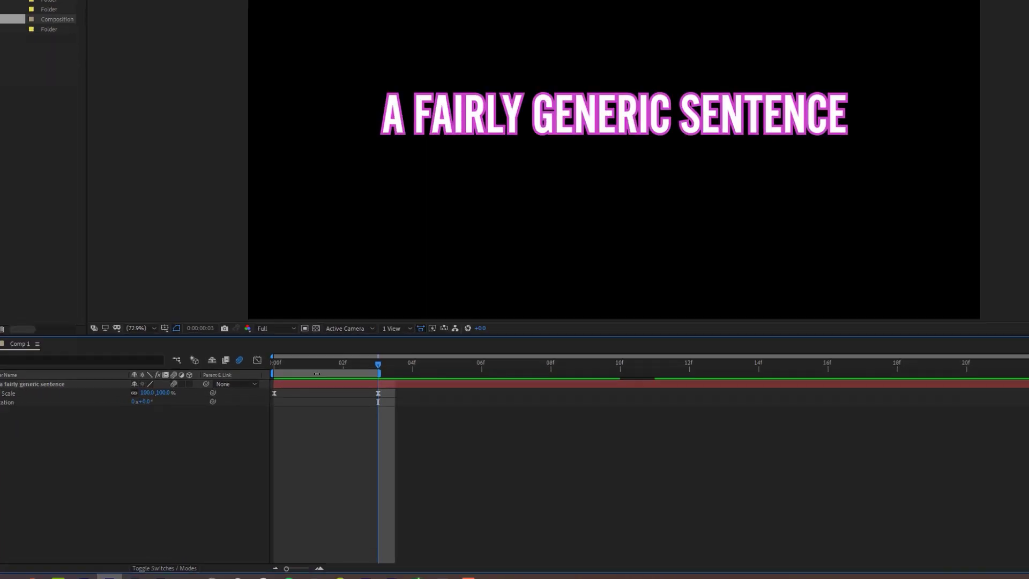
pyautogui.rightClick(306, 409)
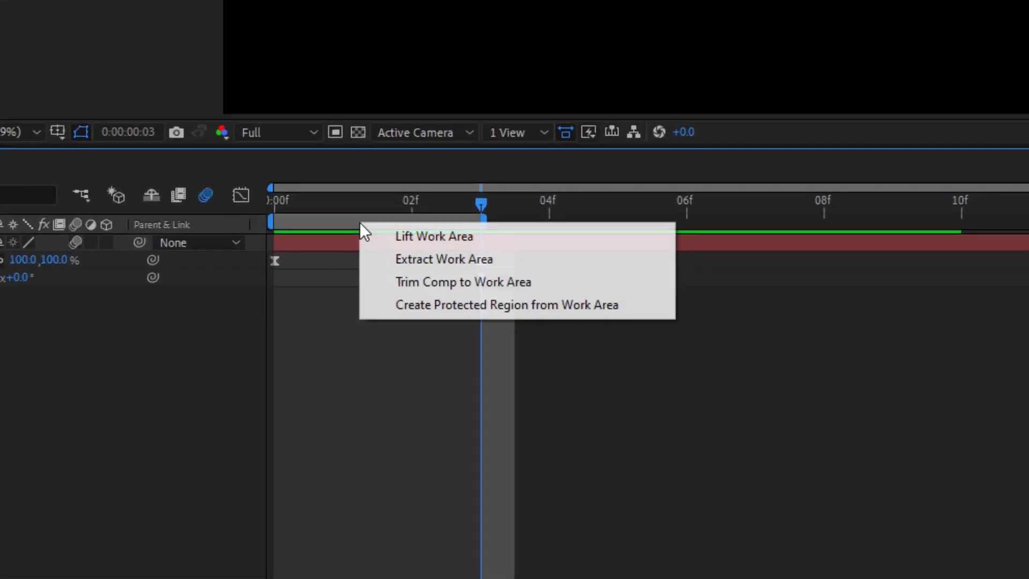
pyautogui.click(503, 298)
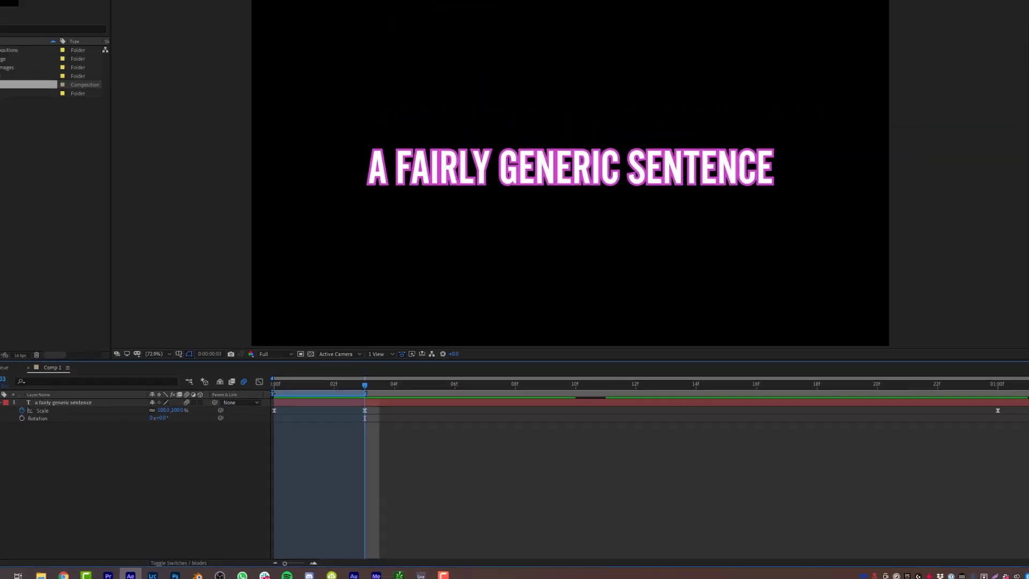
pyautogui.press('k')
pyautogui.press('b')
pyautogui.rightClick(938, 409)
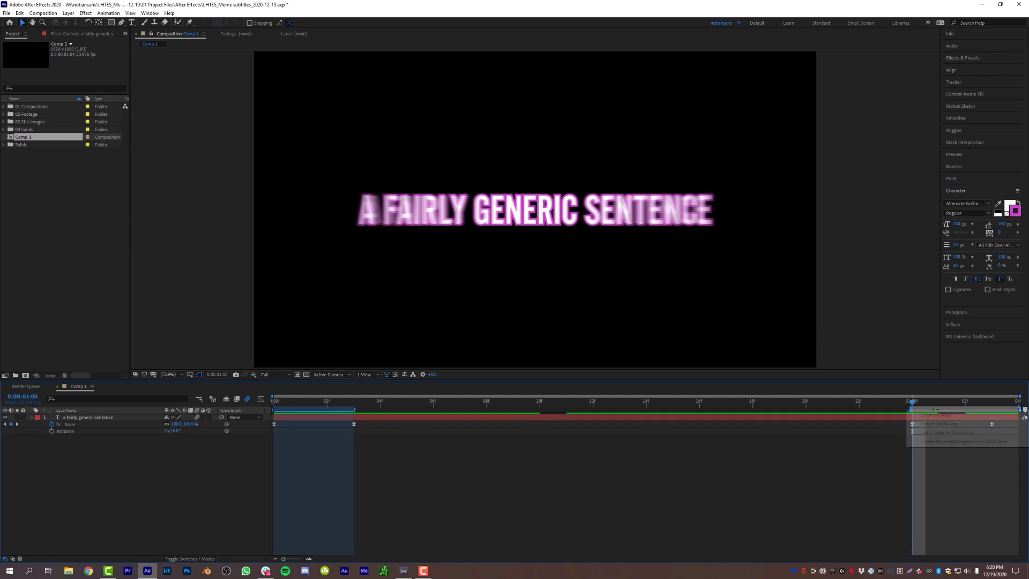
pyautogui.click(950, 441)
# Extend the work area back to the start and preview the full subtitle animation.
pyautogui.press('Home')
pyautogui.press('b')
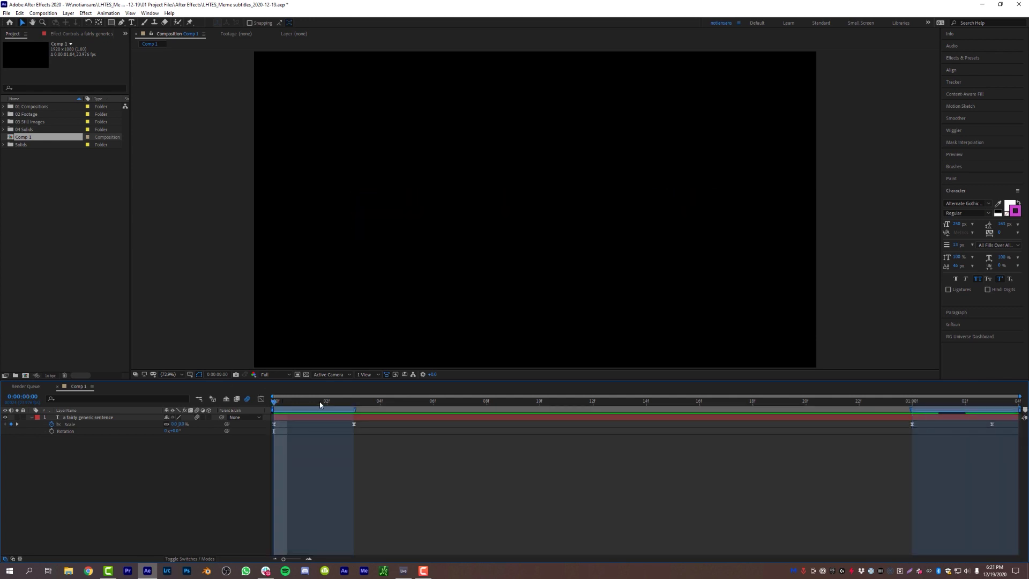
pyautogui.press('space')
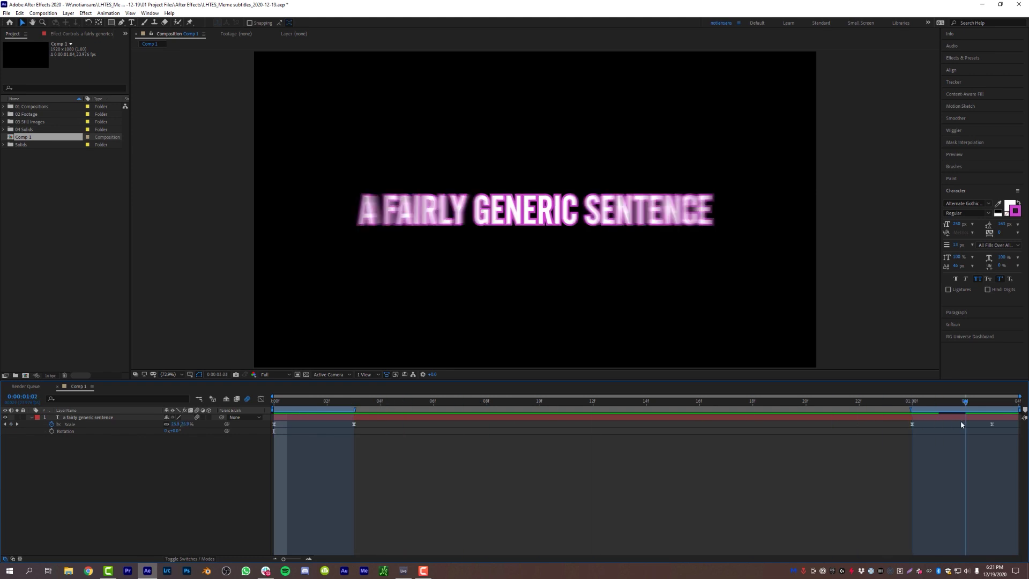
pyautogui.press('pageup')
pyautogui.press('pageup')
pyautogui.press('pageup')
pyautogui.press('pageup')
pyautogui.press('pageup')
pyautogui.press('pageup')
pyautogui.press('pageup')
pyautogui.press('pageup')
pyautogui.press('pageup')
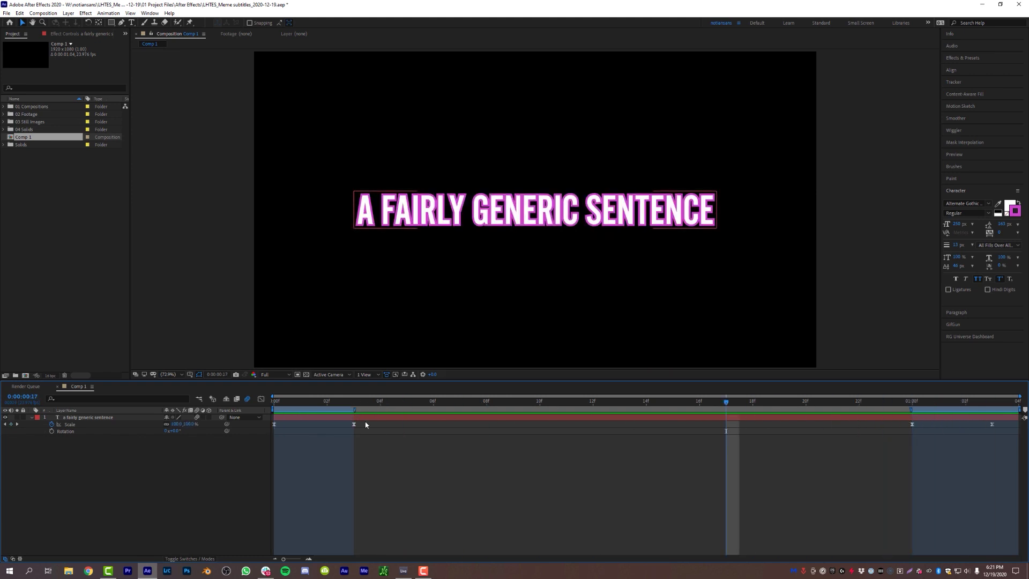
pyautogui.moveTo(379, 402); pyautogui.dragTo(433, 427)
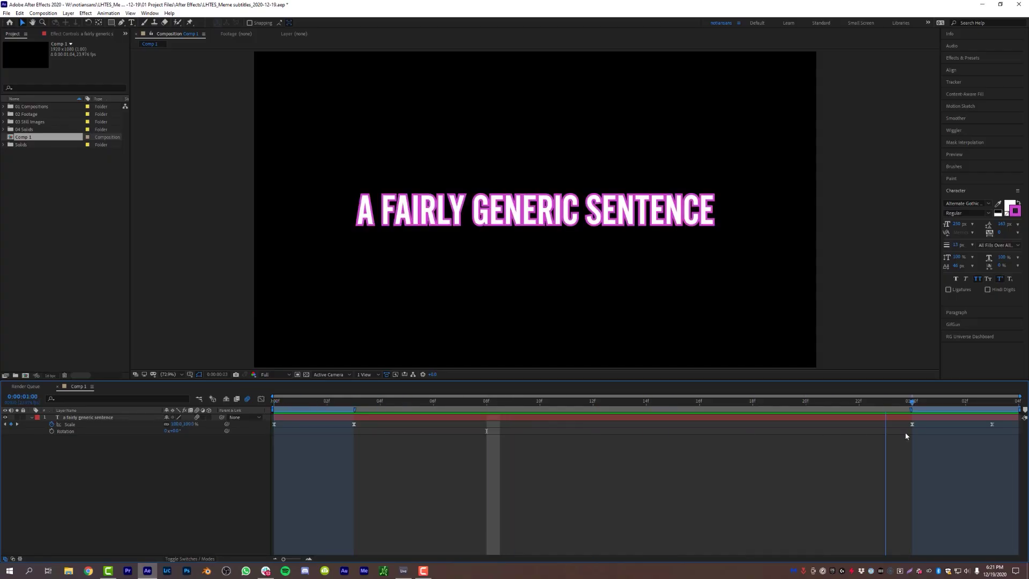
pyautogui.moveTo(905, 429); pyautogui.dragTo(514, 411)
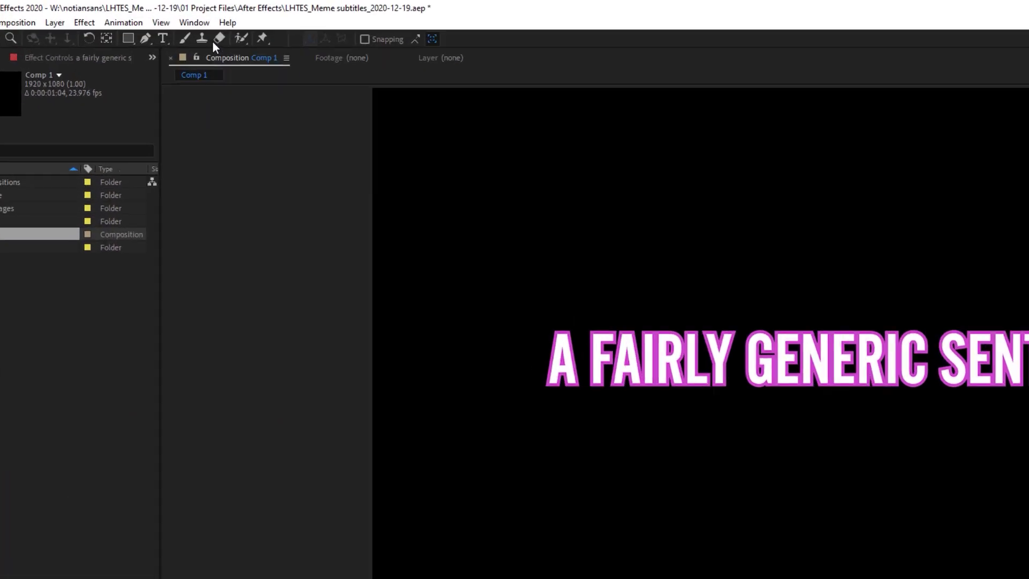
# Rename Comp 1 to 'Scale Up Fast SUB' and make it the Essential Graphics primary composition.
pyautogui.click(150, 13)
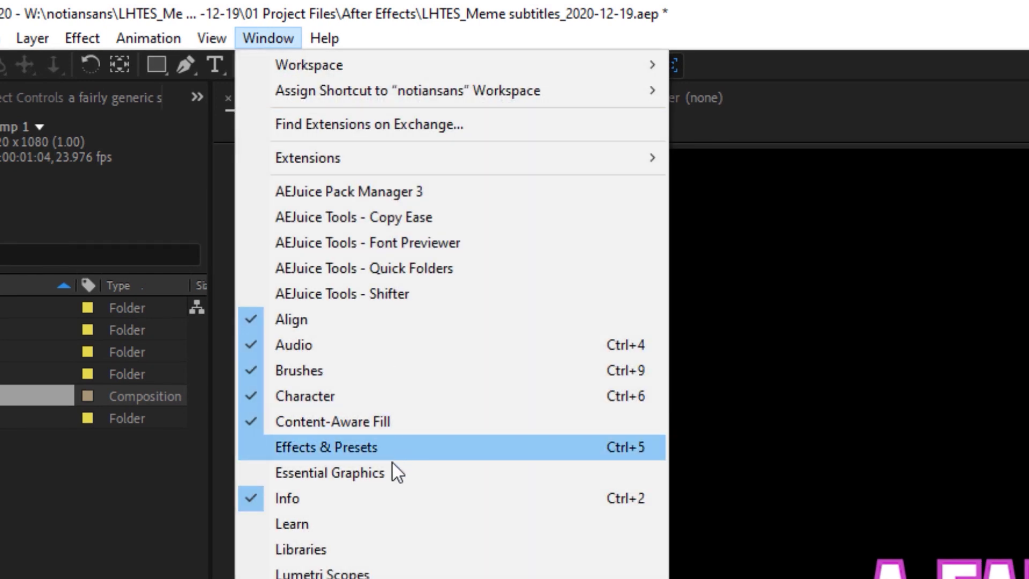
pyautogui.click(387, 471)
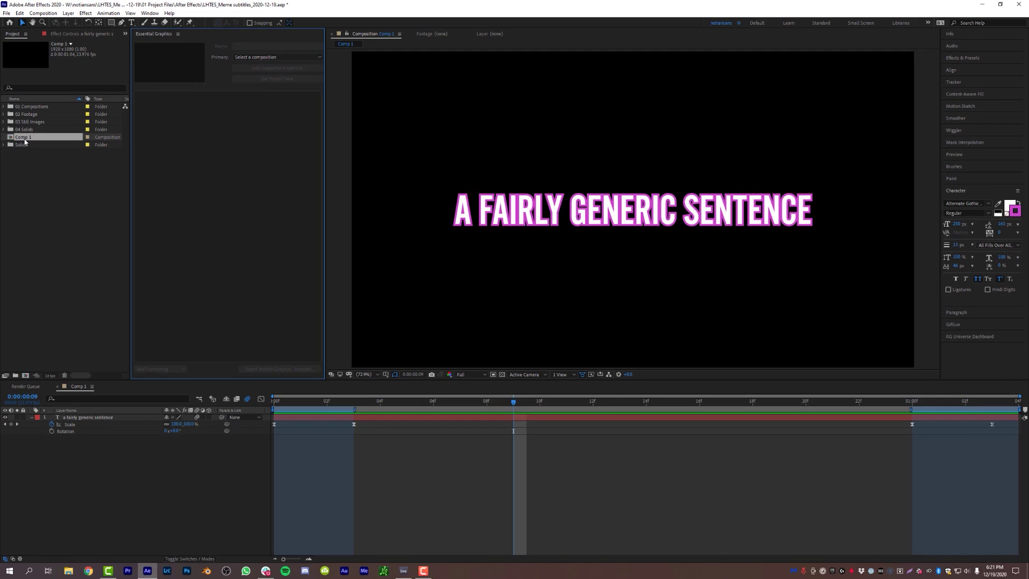
pyautogui.click(33, 140)
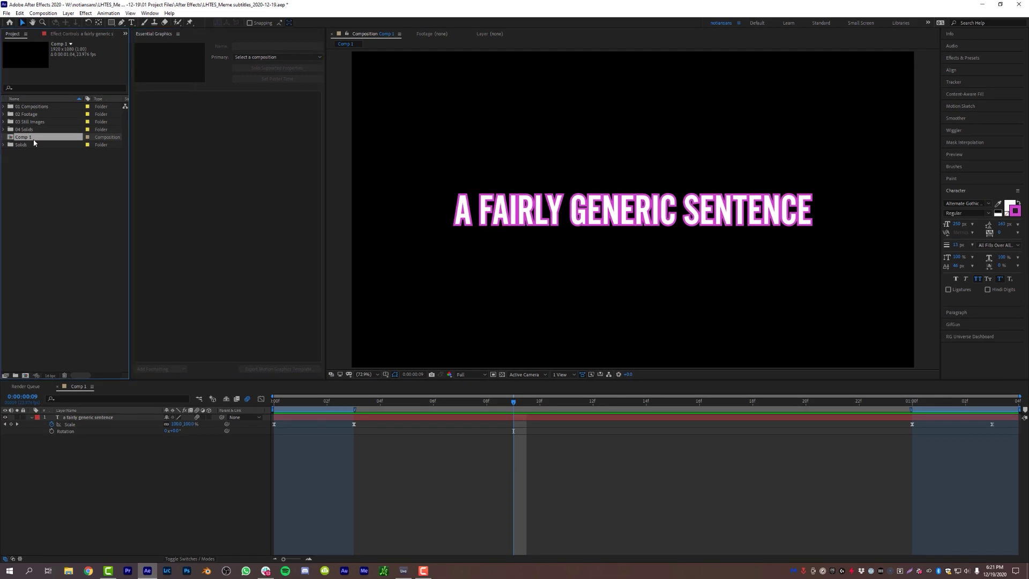
pyautogui.press('Return')
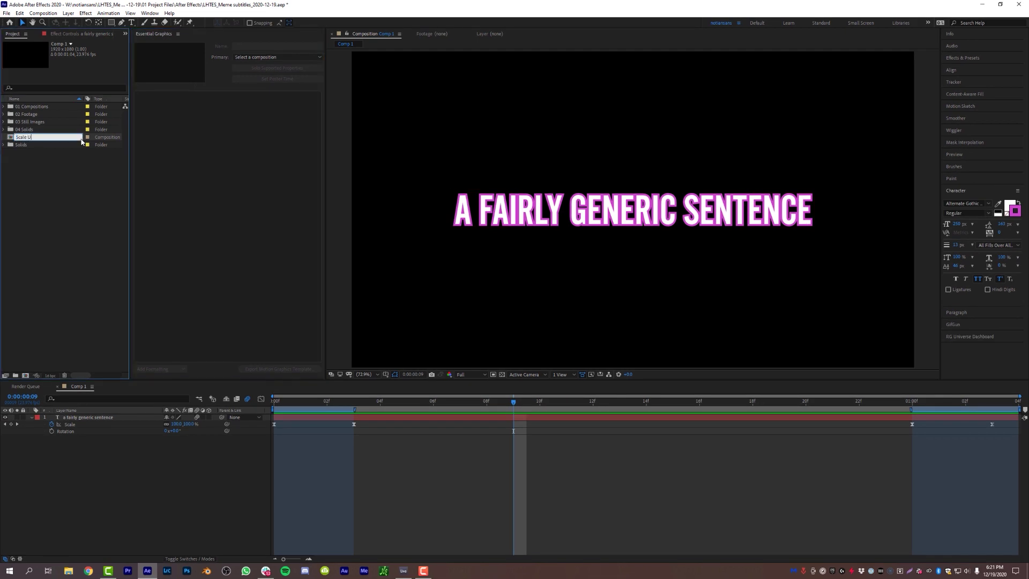
pyautogui.press('Return')
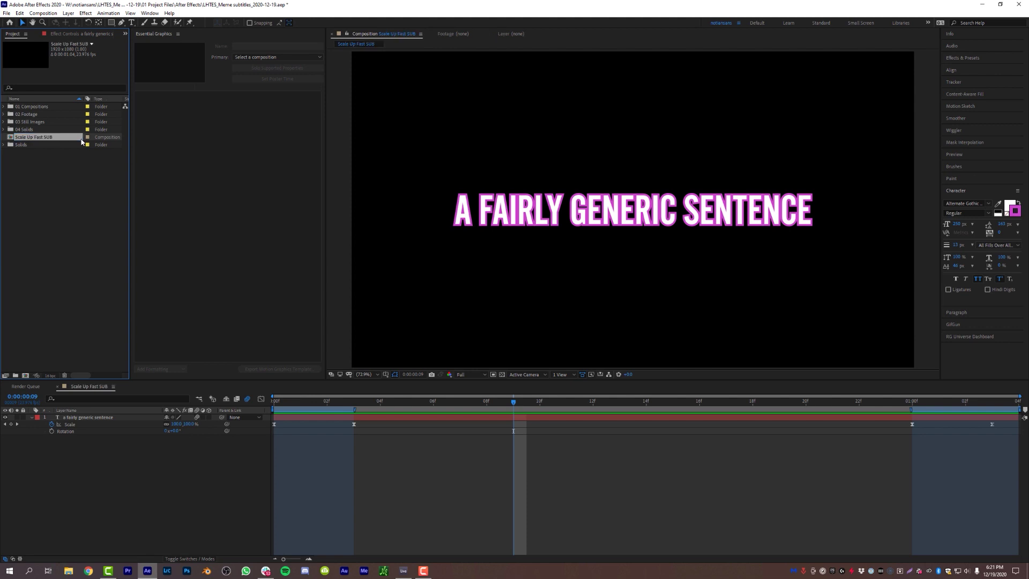
pyautogui.click(273, 58)
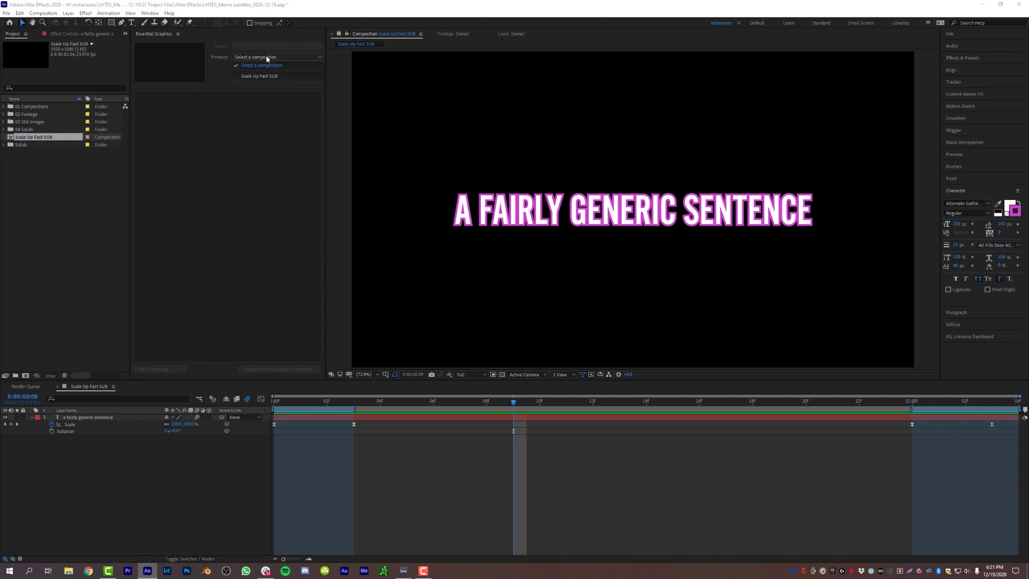
pyautogui.click(261, 76)
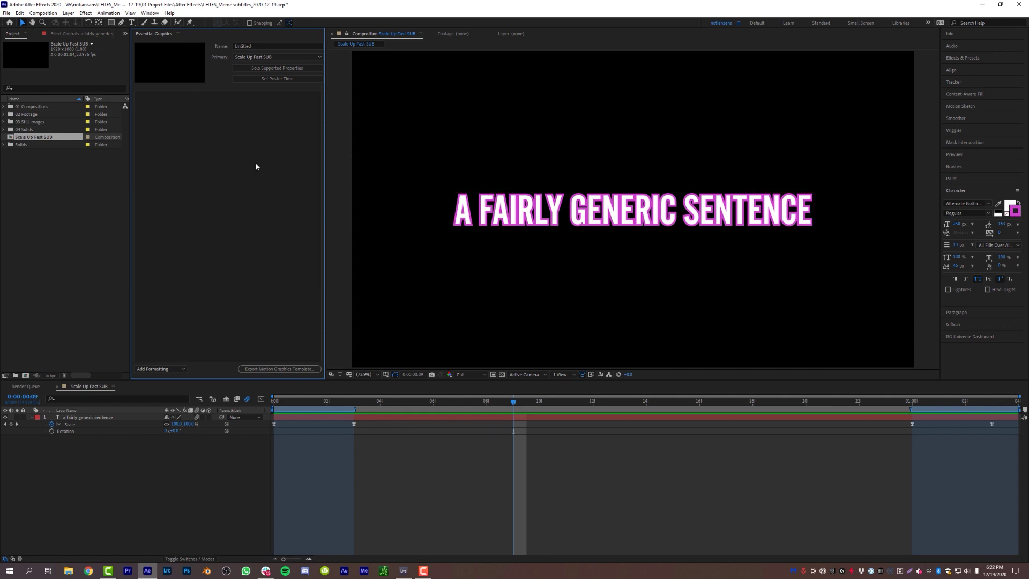
# Add a group named 'Text' and a second, unnamed group to the Essential Graphics template.
pyautogui.click(161, 369)
pyautogui.click(161, 380)
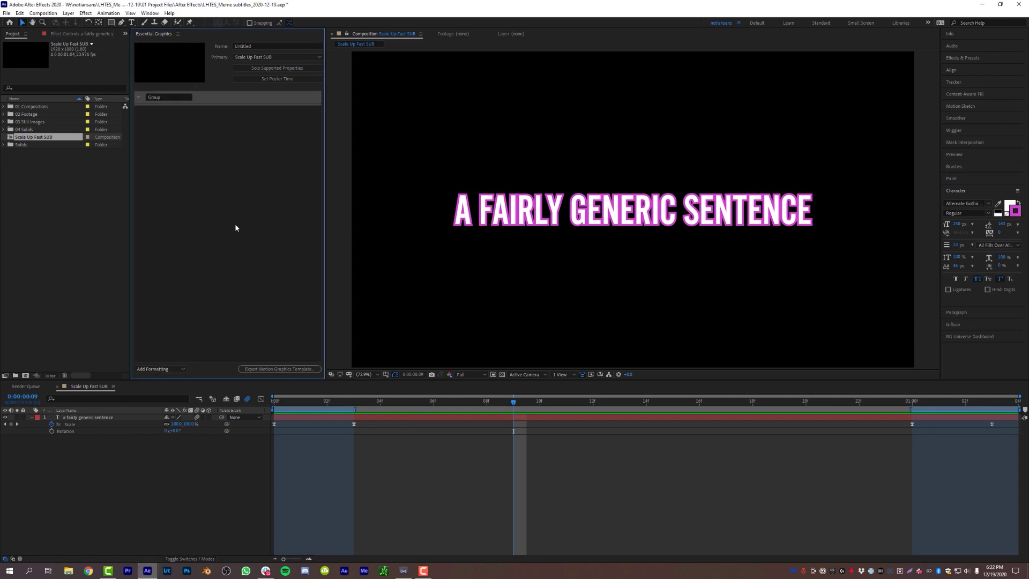
pyautogui.write('Text')
pyautogui.press('Return')
pyautogui.click(158, 369)
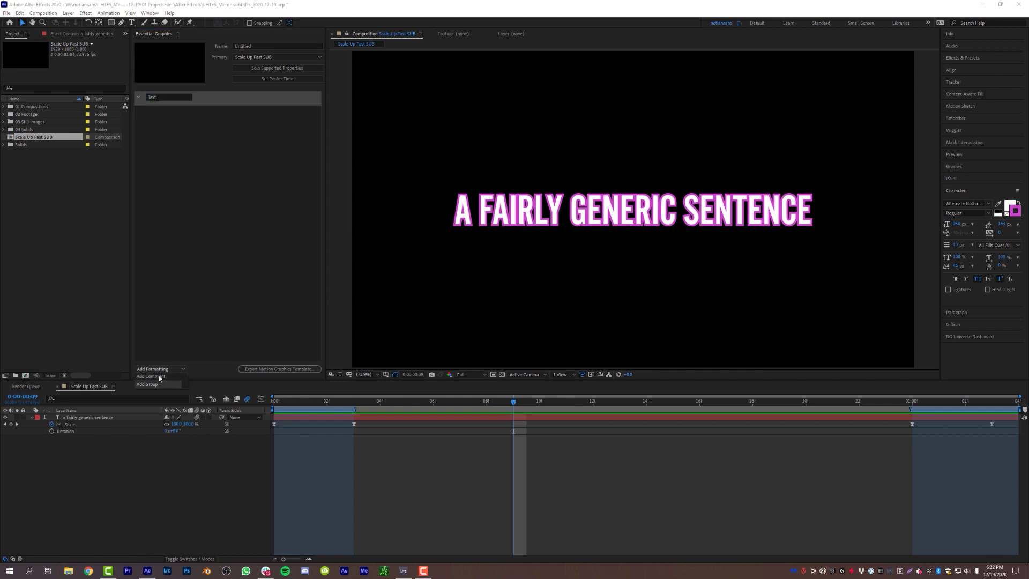
pyautogui.click(160, 381)
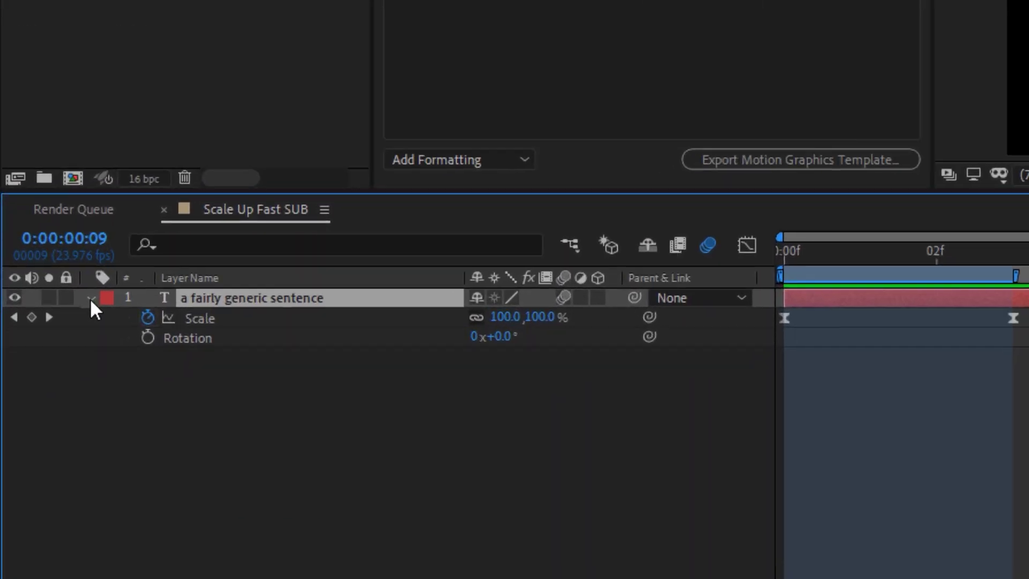
# Expand the text layer and add an RGB Fill Color animator.
pyautogui.click(32, 416)
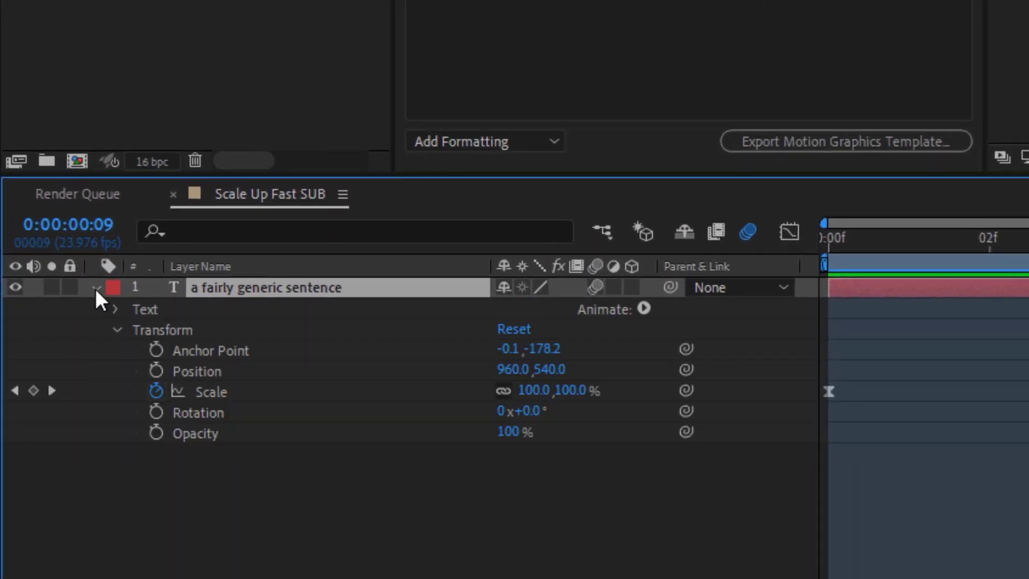
pyautogui.click(643, 309)
pyautogui.moveTo(786, 45)
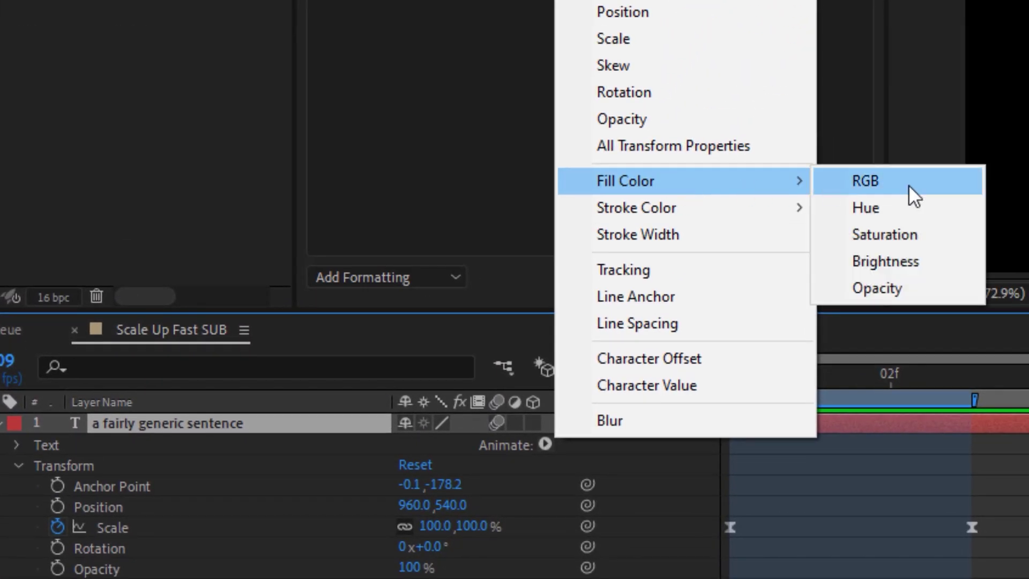
pyautogui.click(908, 184)
# Add a second animator with RGB Stroke Color and Stroke Width properties.
pyautogui.click(543, 445)
pyautogui.moveTo(708, 204)
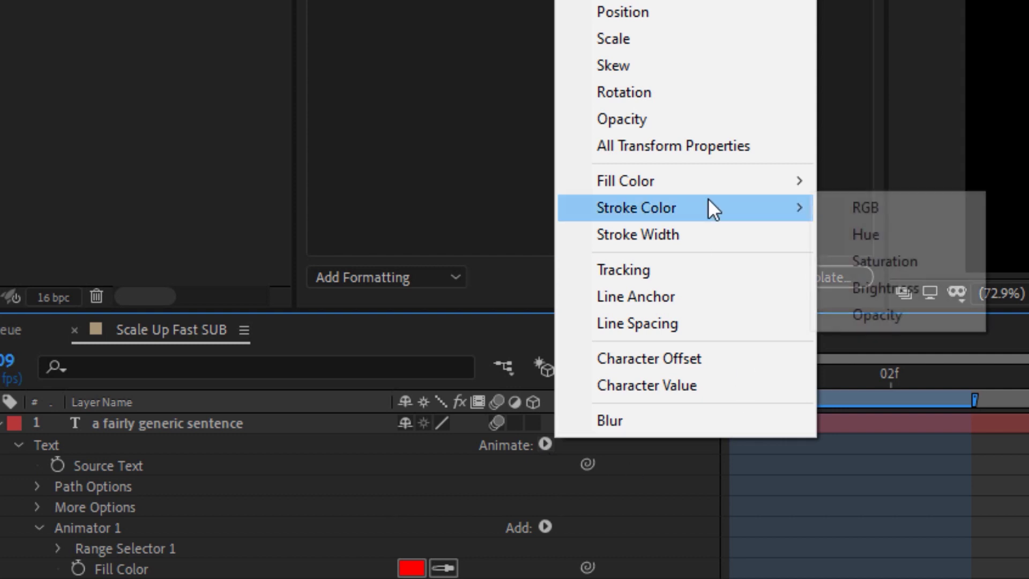
pyautogui.click(904, 206)
pyautogui.click(546, 445)
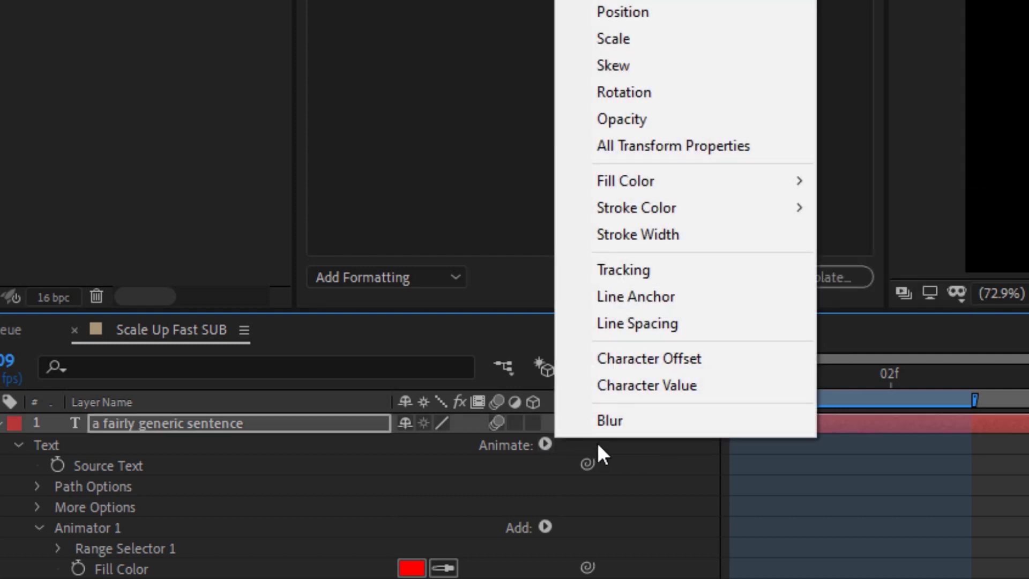
pyautogui.click(692, 237)
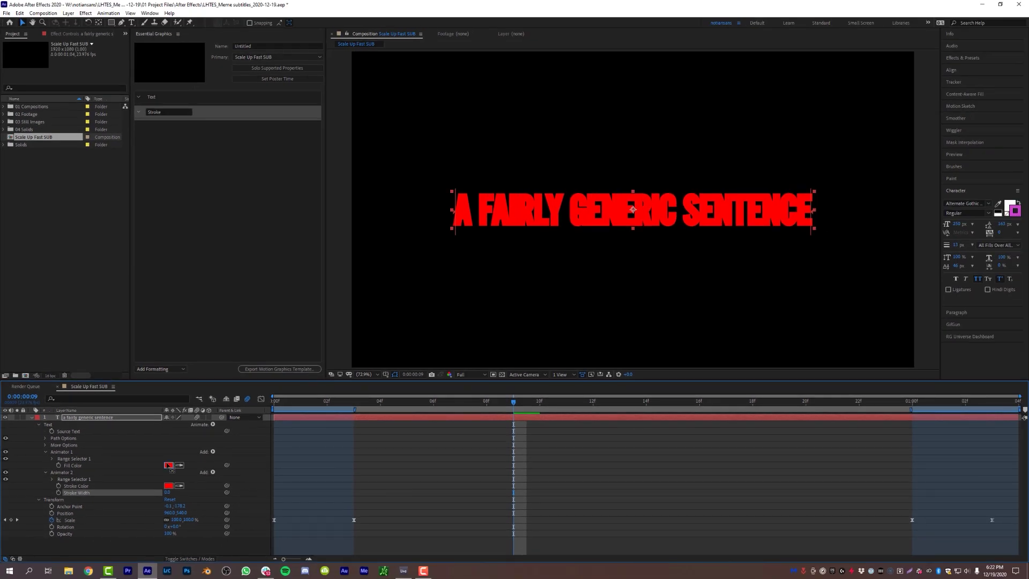
# Set Animator 1's Fill Color to white (FFFFFF).
pyautogui.click(168, 465)
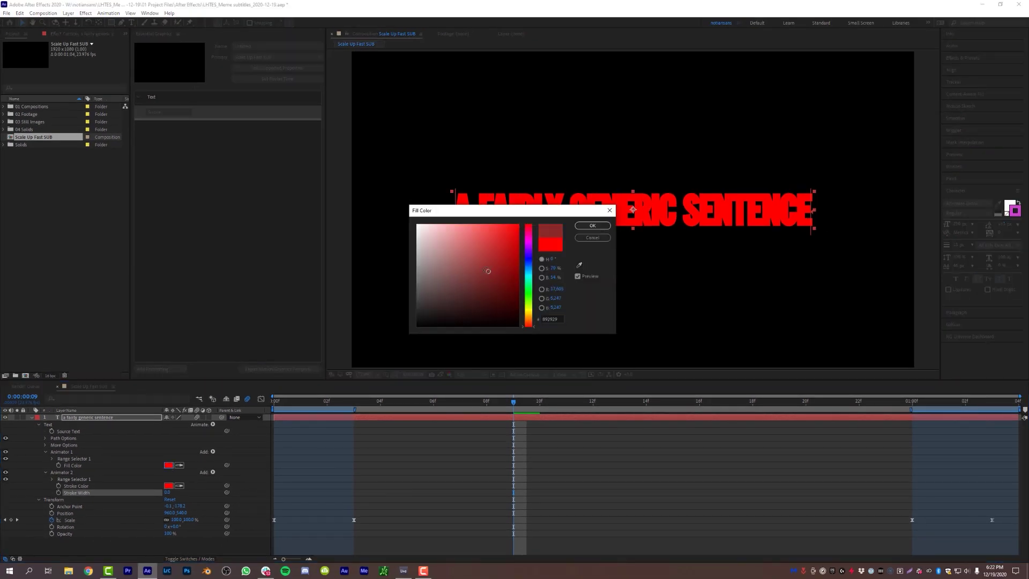
pyautogui.write('FFFFFF')
pyautogui.click(592, 224)
# Make the stroke colour magenta and enter 'SUB Scale' as the template name.
pyautogui.click(168, 485)
pyautogui.moveTo(528, 226)
pyautogui.mouseDown()
pyautogui.moveTo(527, 246)
pyautogui.moveTo(489, 229)
pyautogui.mouseUp()
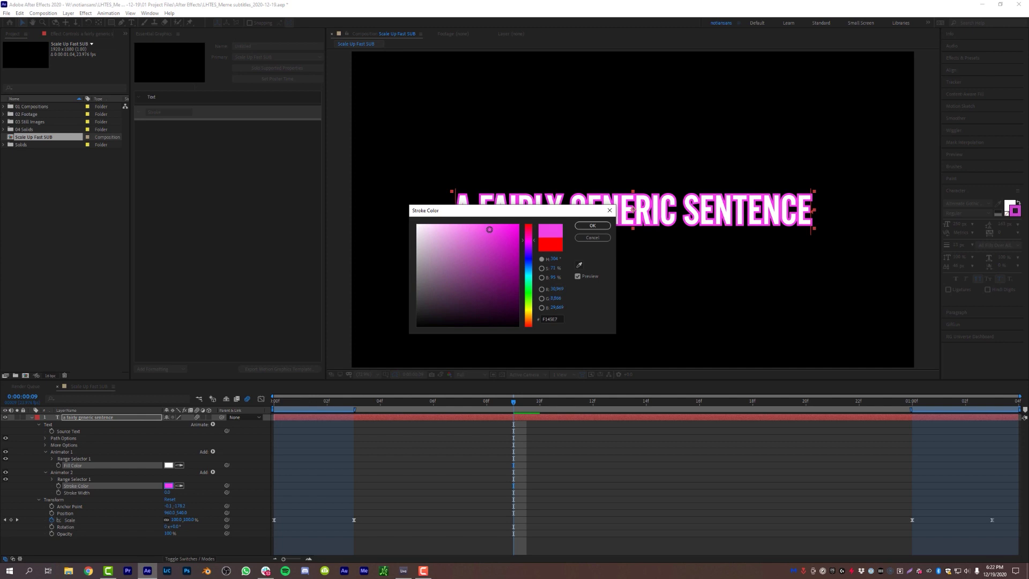
pyautogui.click(592, 226)
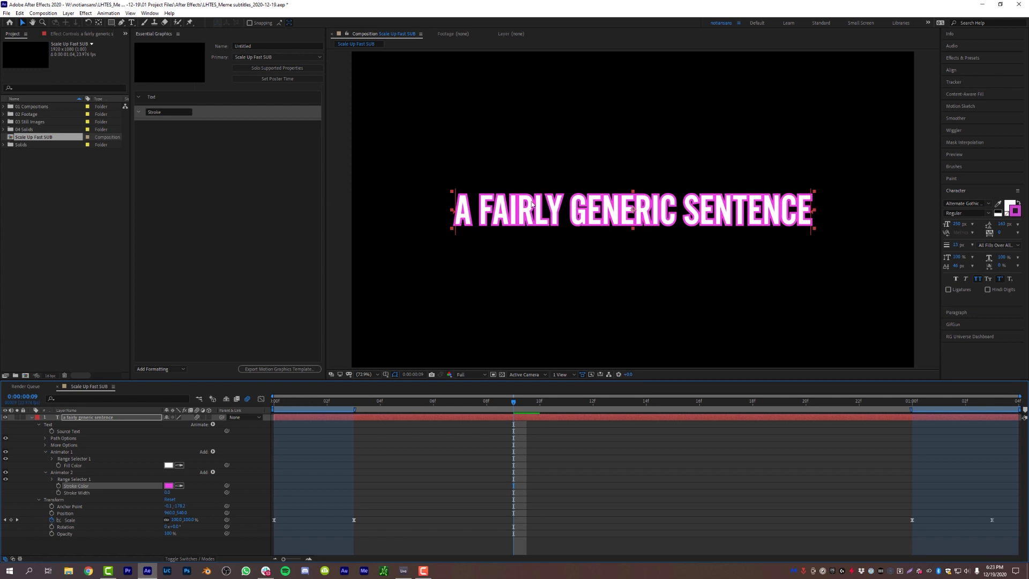
pyautogui.write('SUB Scale Up Fast')
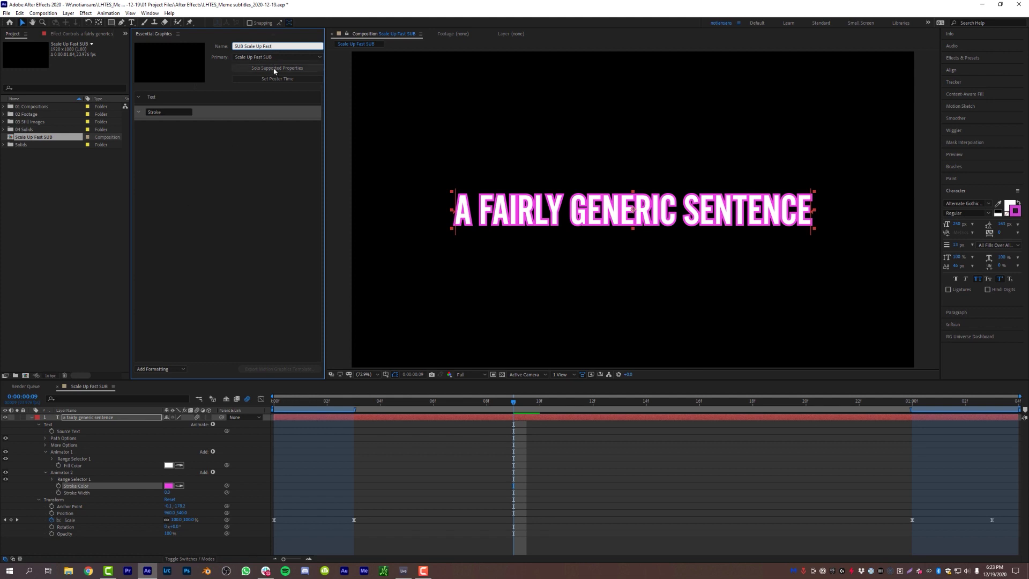
# Commit the template name and set the current frame as the poster time.
pyautogui.click(273, 68)
pyautogui.scroll(-5, 140, 483)
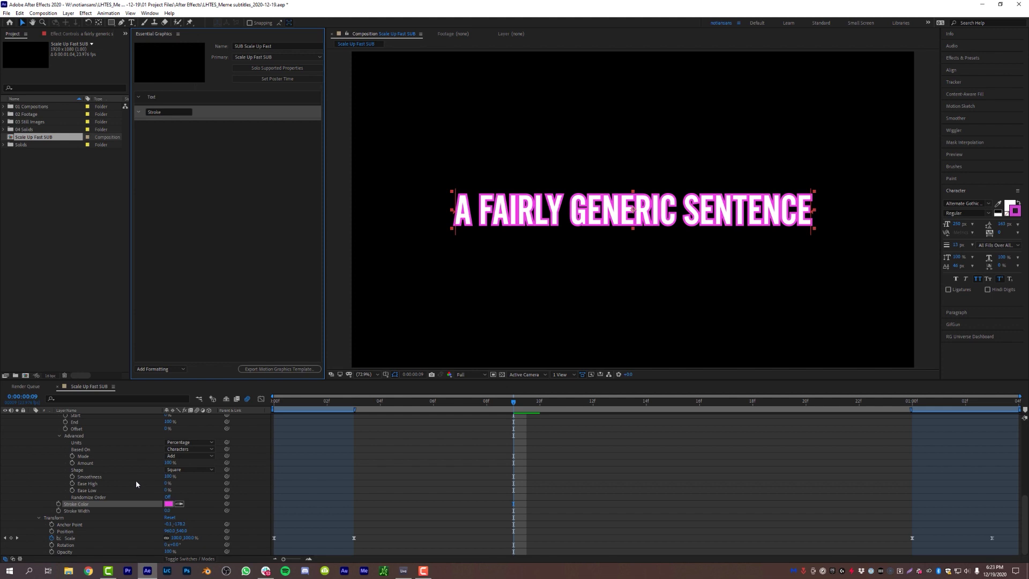
pyautogui.scroll(3, 136, 481)
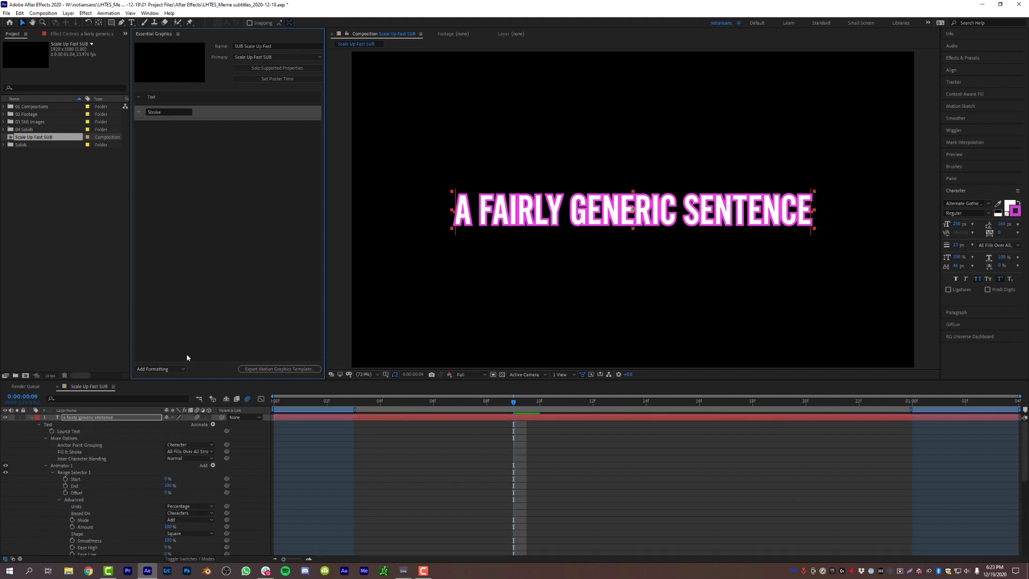
pyautogui.click(277, 81)
# Add Source Text to the Text group with custom font selection enabled.
pyautogui.click(65, 432)
pyautogui.moveTo(65, 431); pyautogui.dragTo(154, 95)
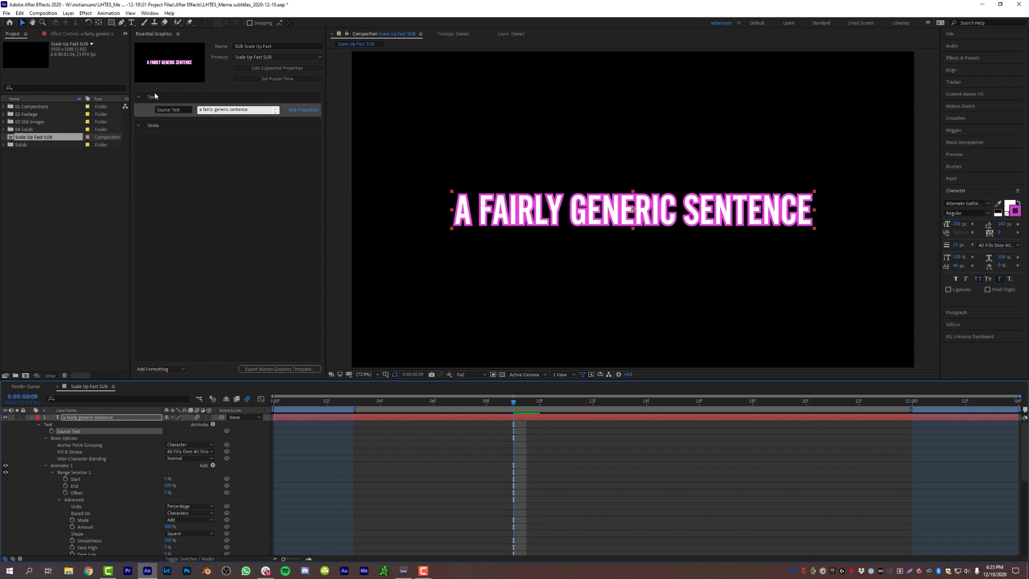
pyautogui.click(303, 110)
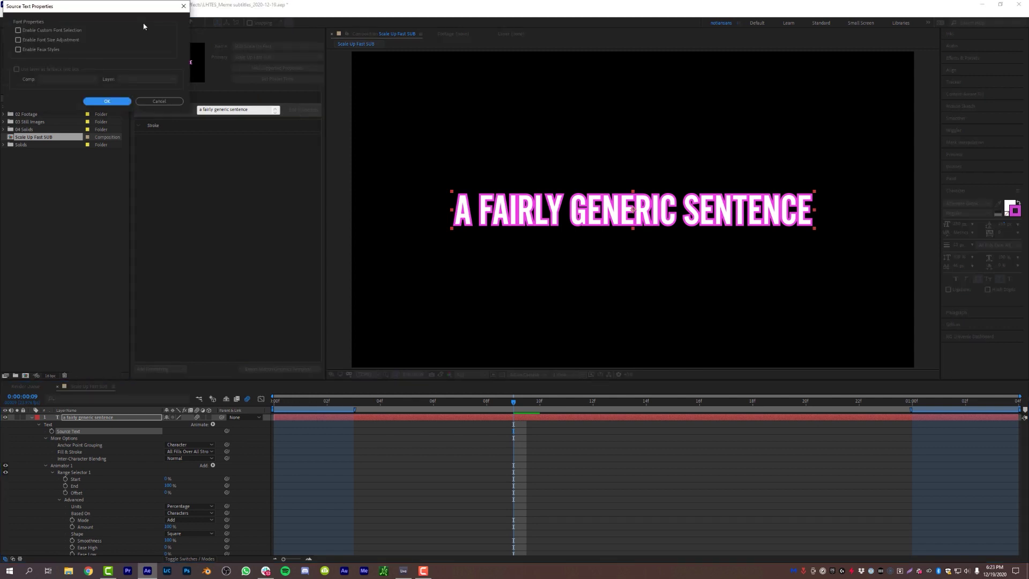
pyautogui.moveTo(121, 12); pyautogui.dragTo(541, 129)
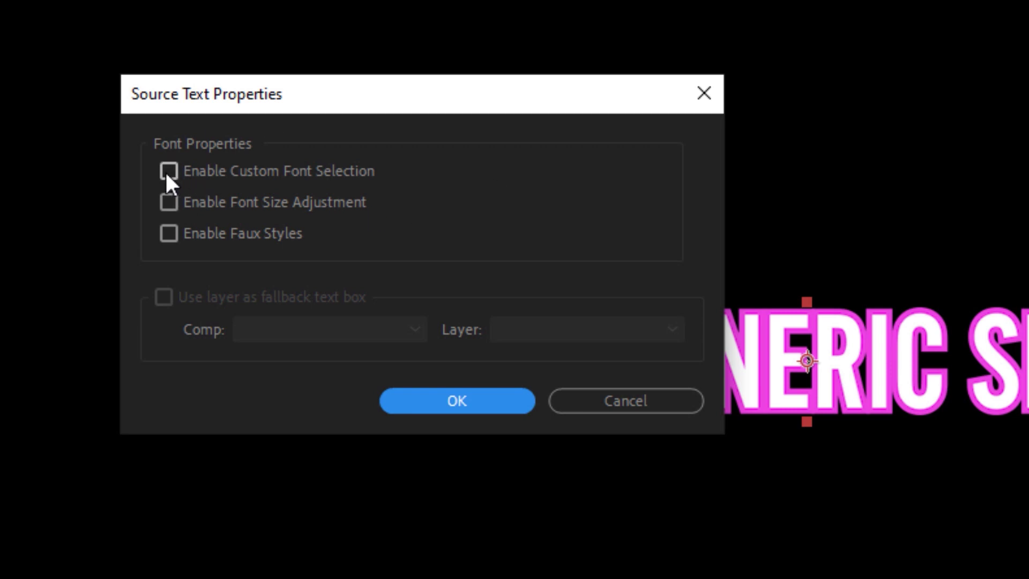
pyautogui.click(168, 171)
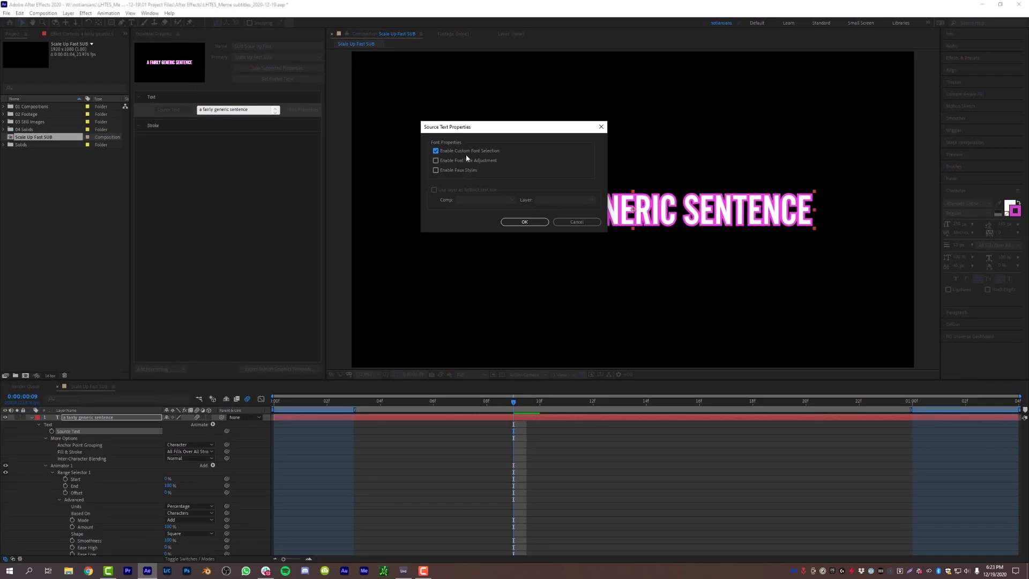
pyautogui.click(523, 224)
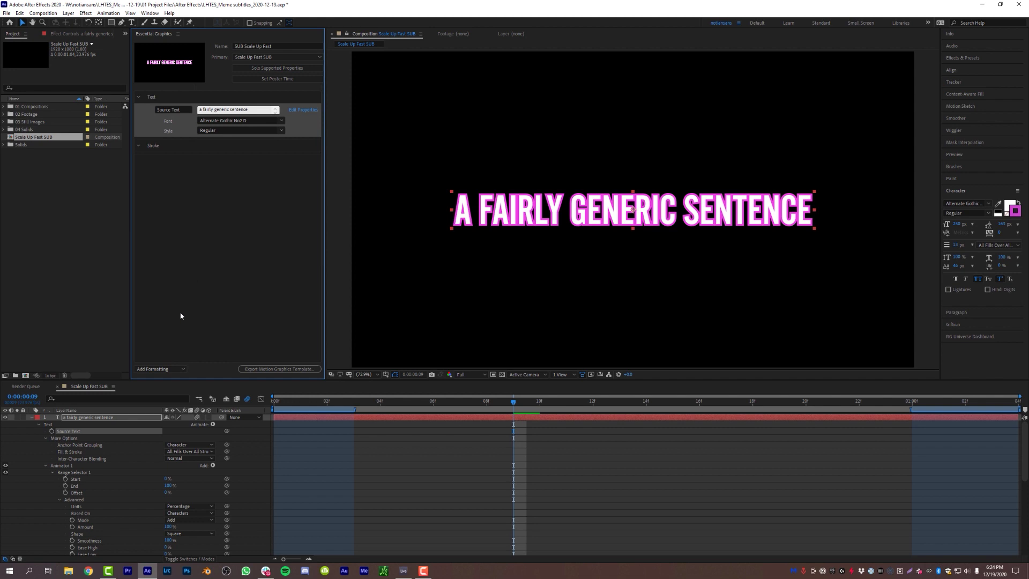
# Add Fill Color to the Text group as a control renamed 'Text Color'.
pyautogui.scroll(-4, 72, 485)
pyautogui.click(73, 485)
pyautogui.moveTo(73, 485); pyautogui.dragTo(170, 110)
pyautogui.click(164, 110)
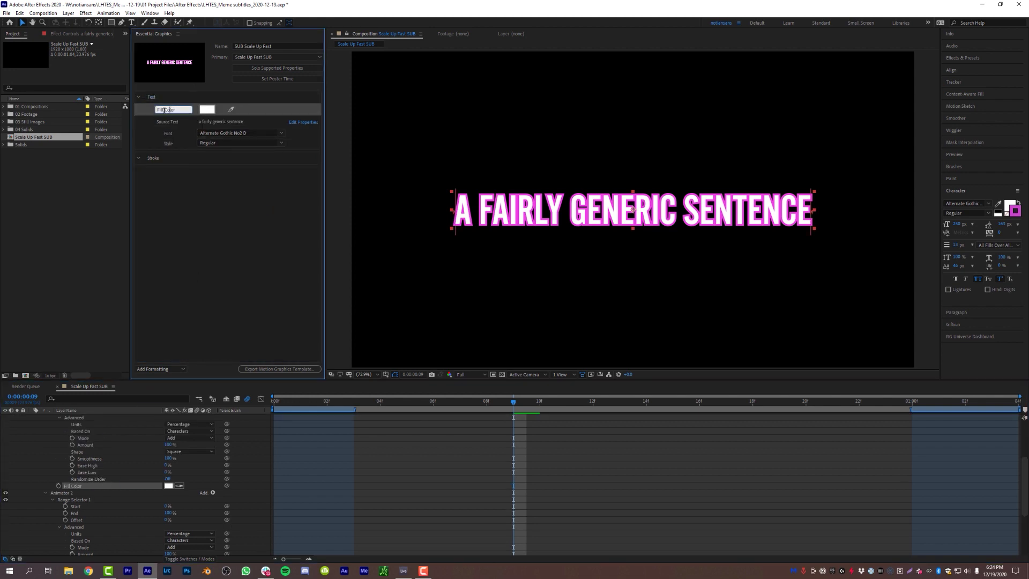
pyautogui.write('Text')
pyautogui.press('Return')
# Add Stroke Color and Stroke Width controls to the Stroke group.
pyautogui.scroll(-5, 127, 507)
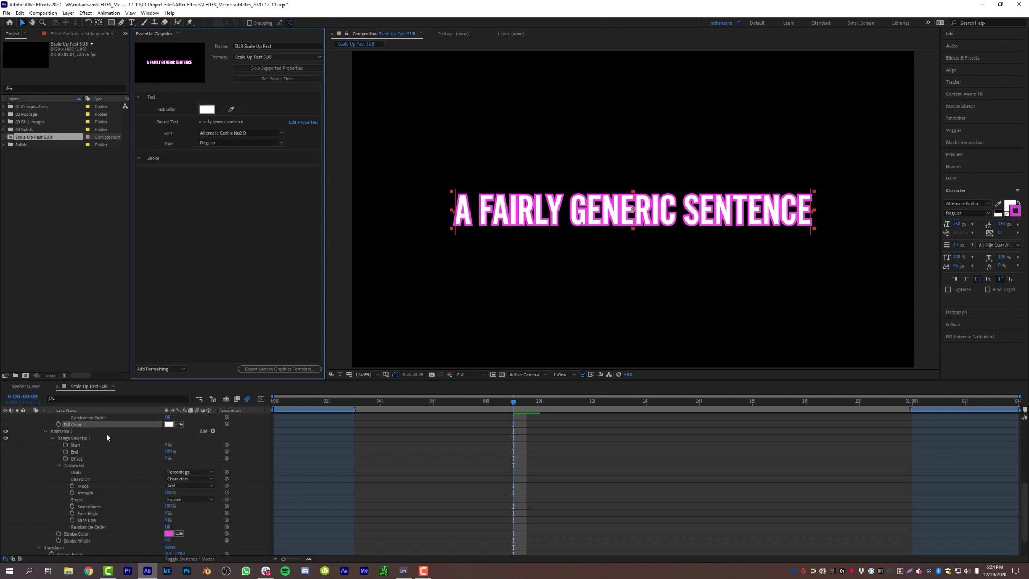
pyautogui.moveTo(81, 513); pyautogui.dragTo(153, 164)
pyautogui.moveTo(80, 520); pyautogui.dragTo(157, 172)
# Add Position to the Text group as 'Text Position' and place Stroke Width below Stroke Color.
pyautogui.scroll(-1, 80, 538)
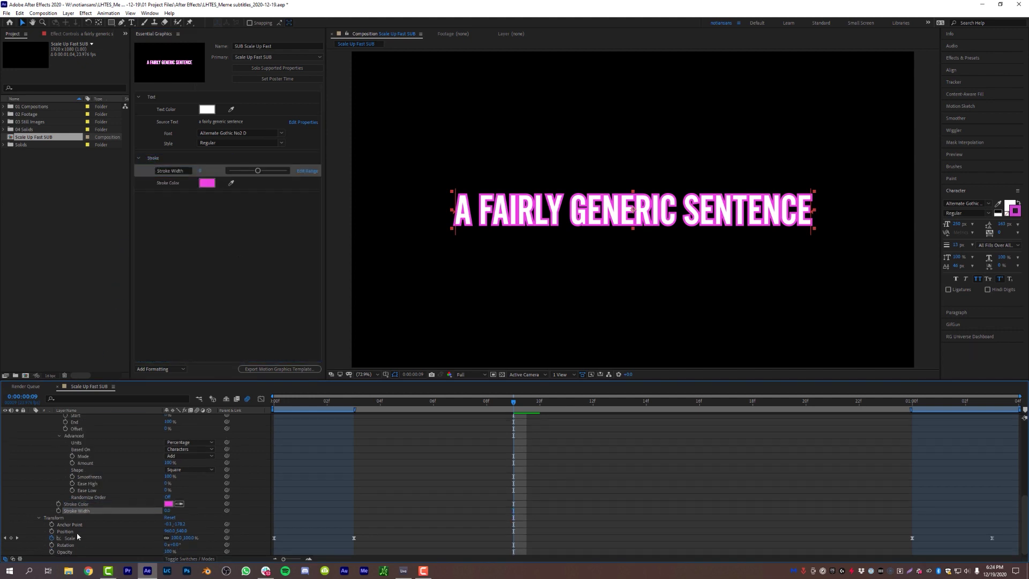
pyautogui.click(65, 531)
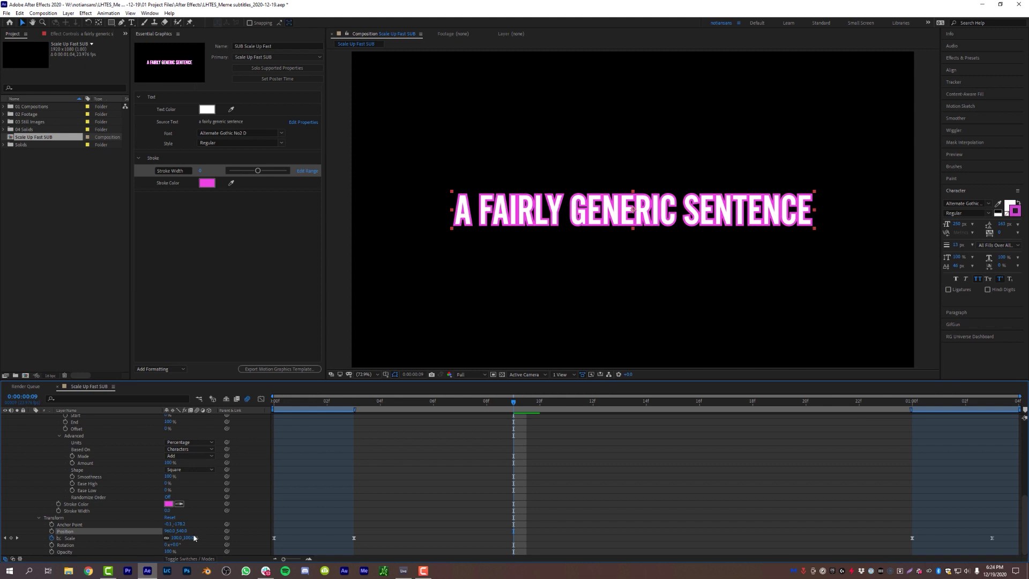
pyautogui.moveTo(168, 531)
pyautogui.mouseDown()
pyautogui.moveTo(142, 531)
pyautogui.moveTo(229, 531)
pyautogui.moveTo(162, 531)
pyautogui.moveTo(190, 536)
pyautogui.moveTo(172, 537)
pyautogui.mouseUp()
pyautogui.moveTo(66, 532); pyautogui.dragTo(177, 107)
pyautogui.click(158, 109)
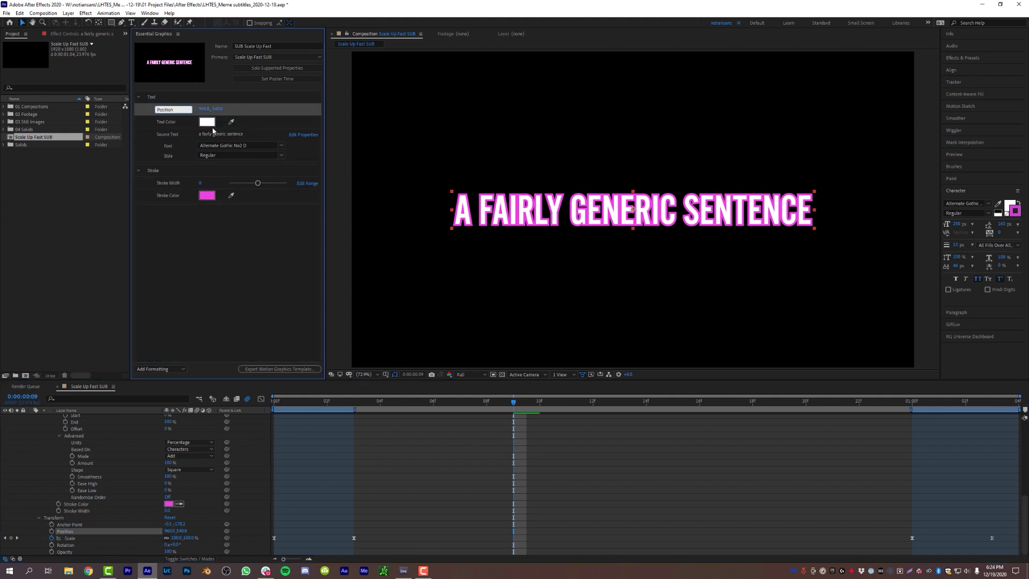
pyautogui.write('Text')
pyautogui.moveTo(169, 185); pyautogui.dragTo(182, 203)
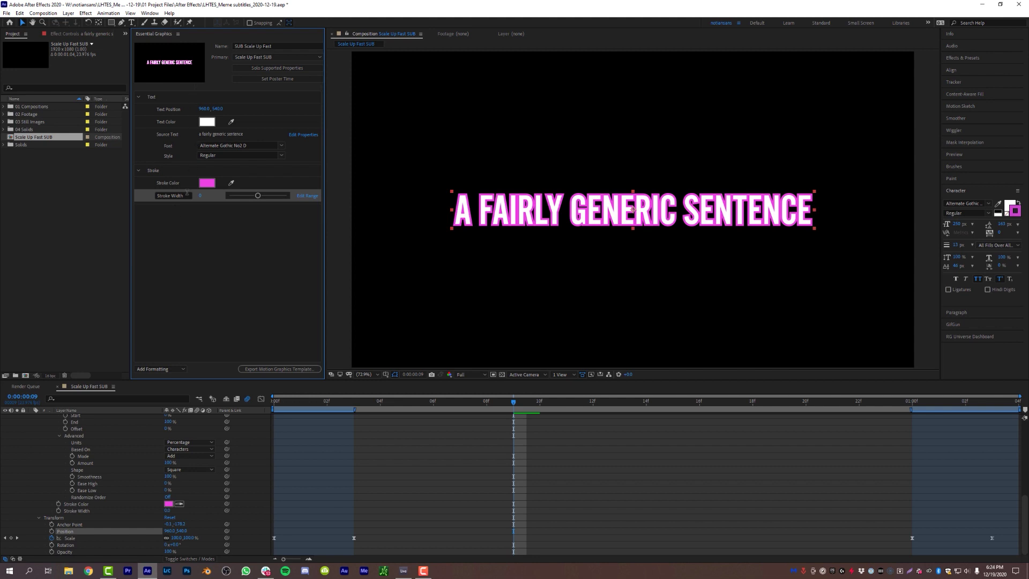
pyautogui.click(591, 218)
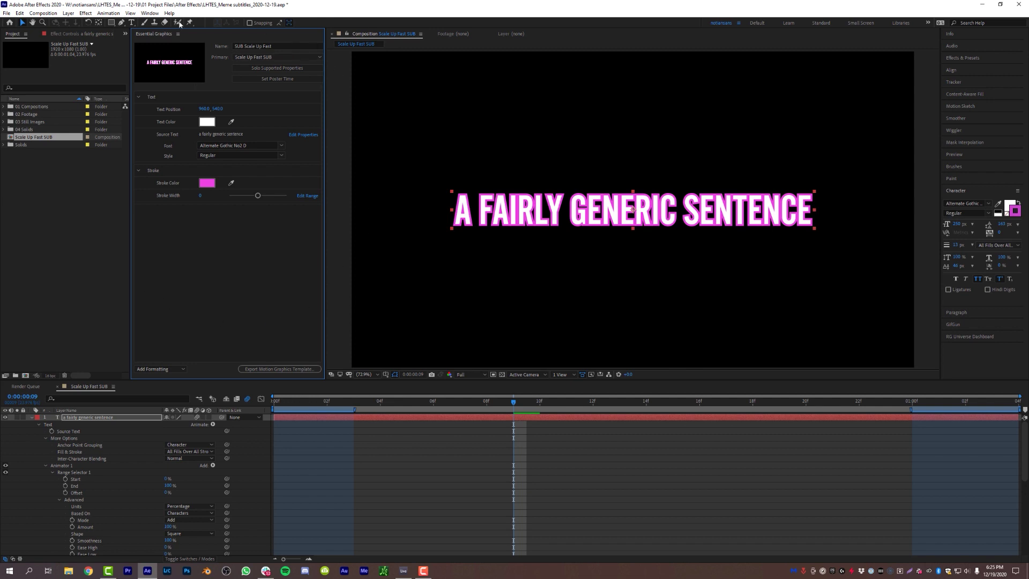
# Undo a trial font-size increase, then add a null object and parent the text layer to it.
pyautogui.moveTo(954, 221); pyautogui.dragTo(1024, 231)
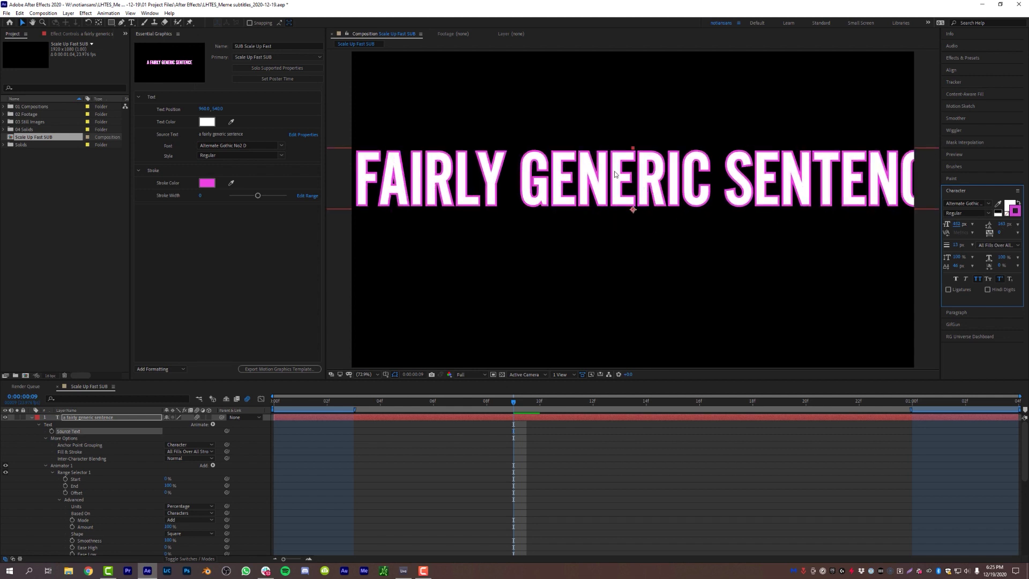
pyautogui.click(575, 379)
pyautogui.hotkey('ctrl', 'z')
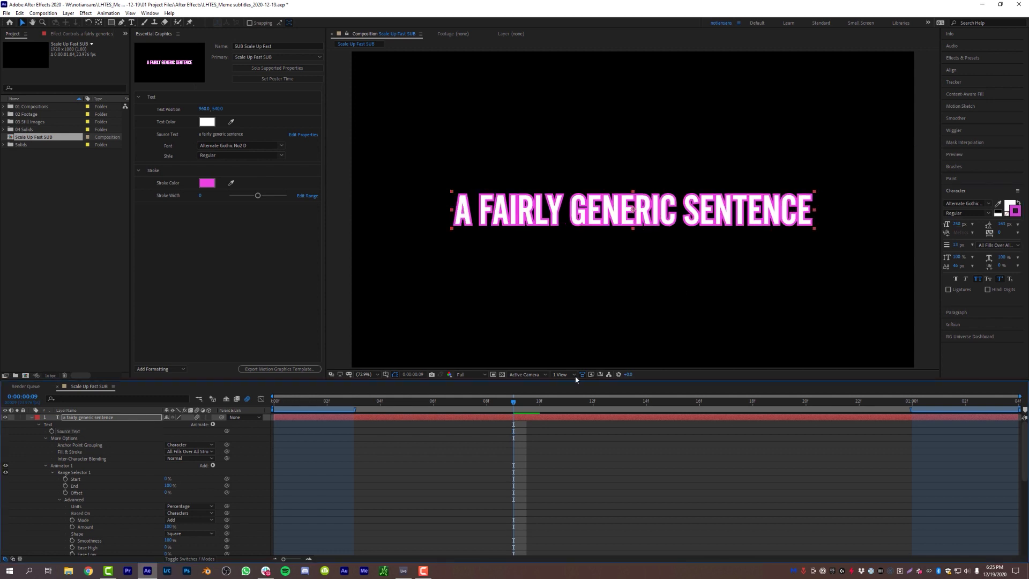
pyautogui.click(68, 13)
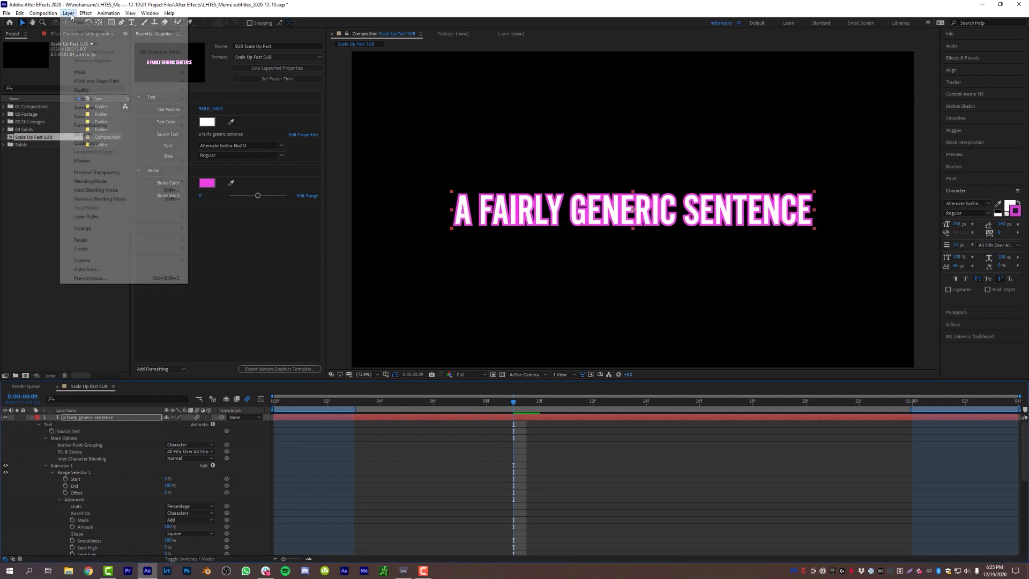
pyautogui.moveTo(79, 22)
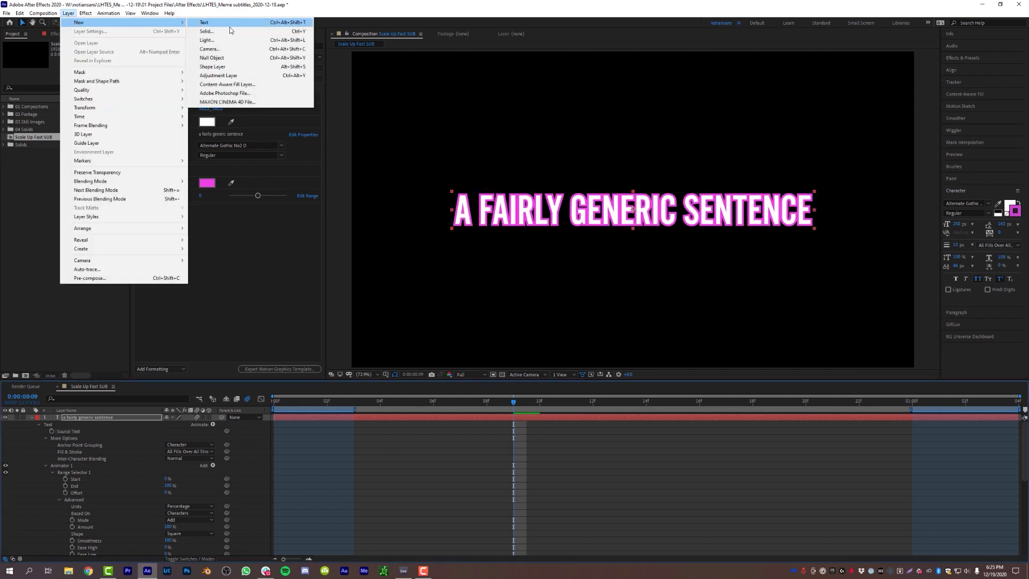
pyautogui.click(221, 60)
pyautogui.click(104, 425)
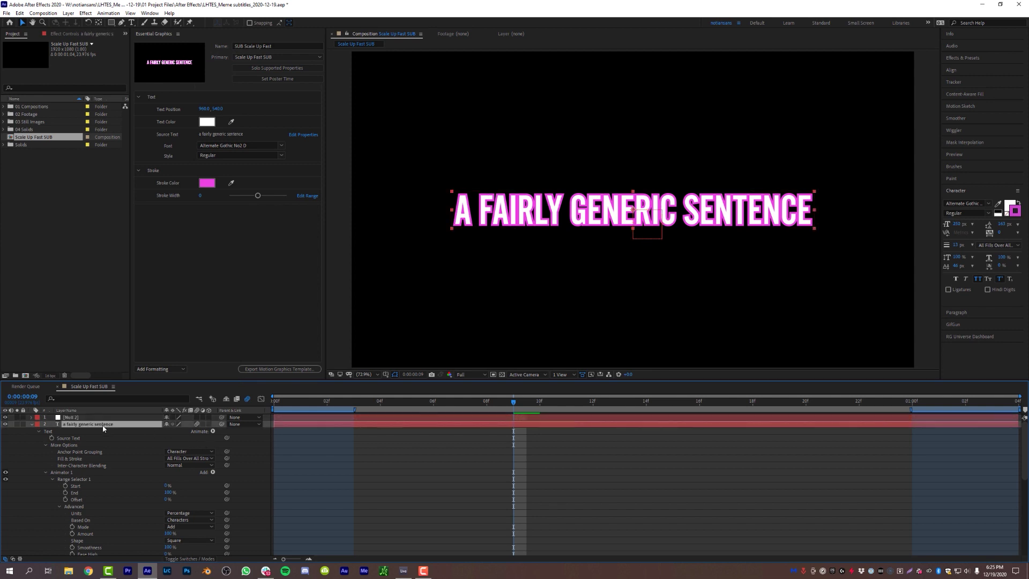
pyautogui.moveTo(221, 424); pyautogui.dragTo(78, 421)
# Expose the null's Scale in the Text group as a control named 'Text Size'.
pyautogui.click(77, 418)
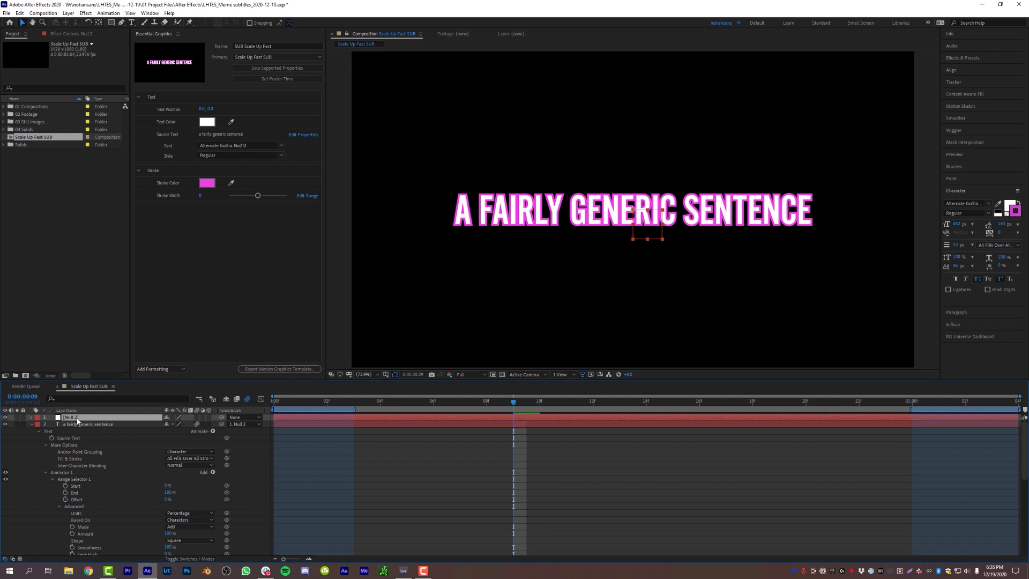
pyautogui.press('s')
pyautogui.moveTo(62, 427); pyautogui.dragTo(152, 109)
pyautogui.doubleClick(171, 108)
pyautogui.write('Text Siz')
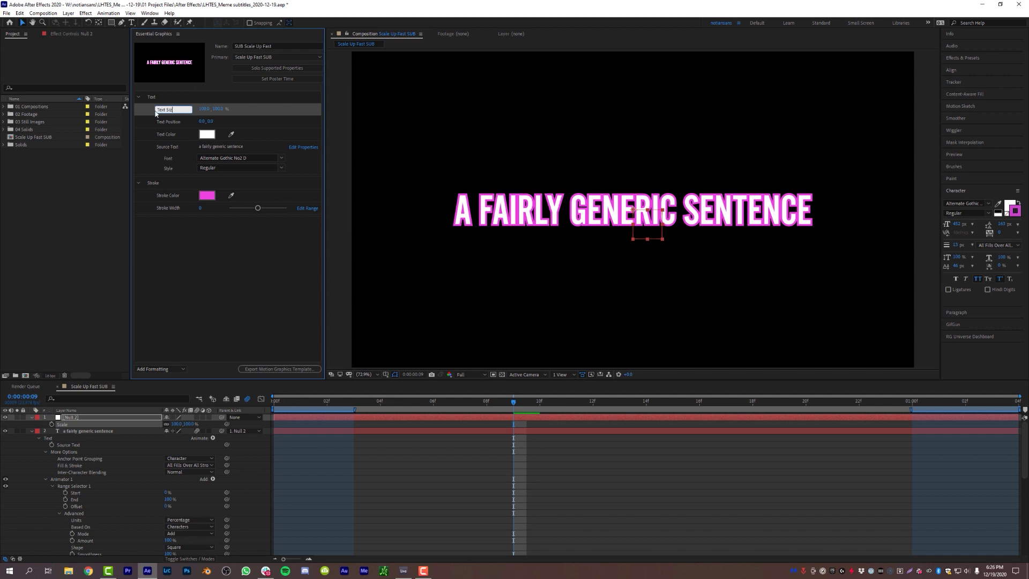
pyautogui.write('e')
pyautogui.press('Return')
# Set the null's scale to 33% and test enlarging the text through it.
pyautogui.click(176, 424)
pyautogui.write('33')
pyautogui.press('Return')
pyautogui.moveTo(171, 424); pyautogui.dragTo(219, 431)
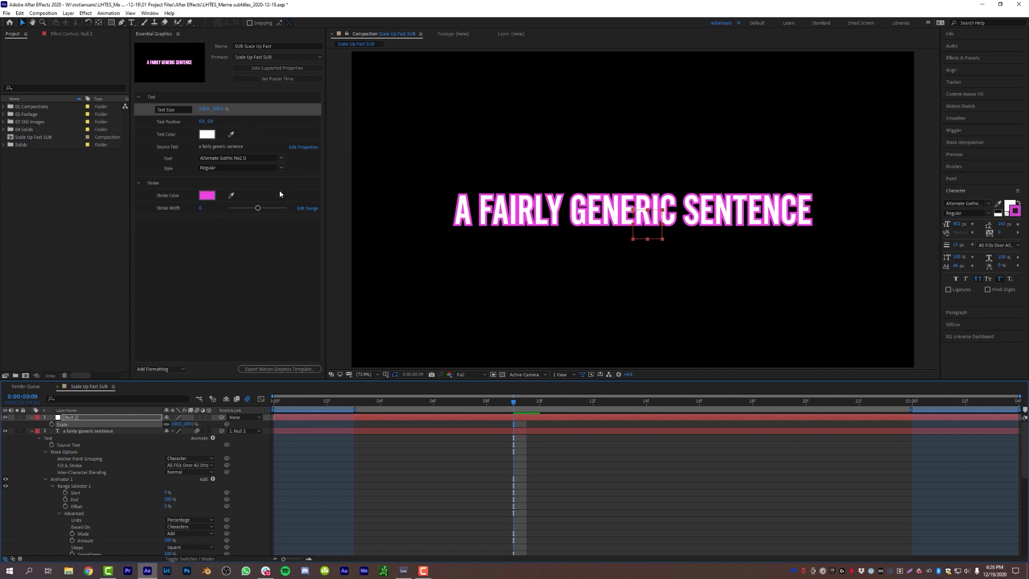
# Move Source Text and Text Color above Text Size, then preview the scale-up animation.
pyautogui.click(218, 262)
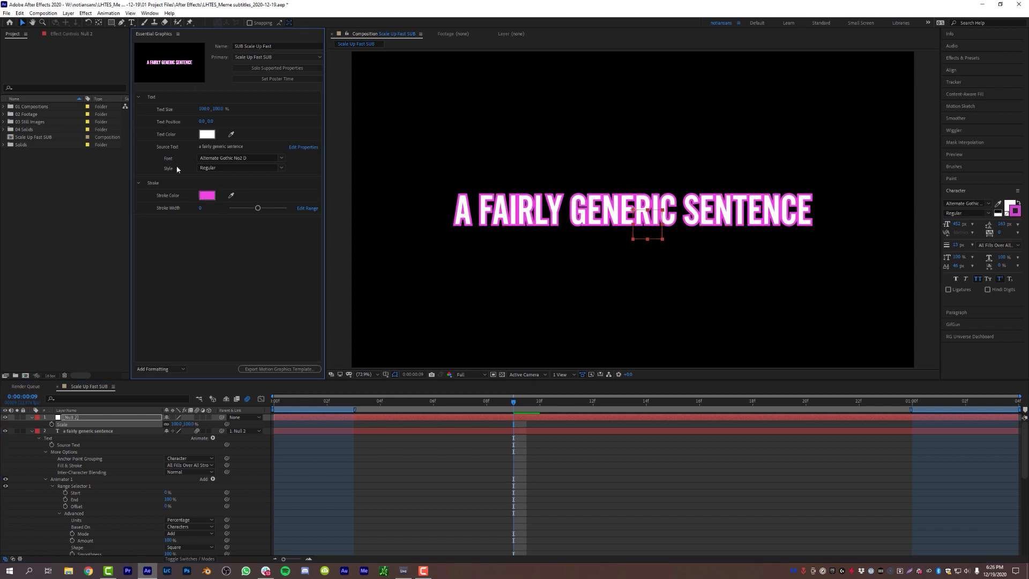
pyautogui.moveTo(165, 149); pyautogui.dragTo(166, 108)
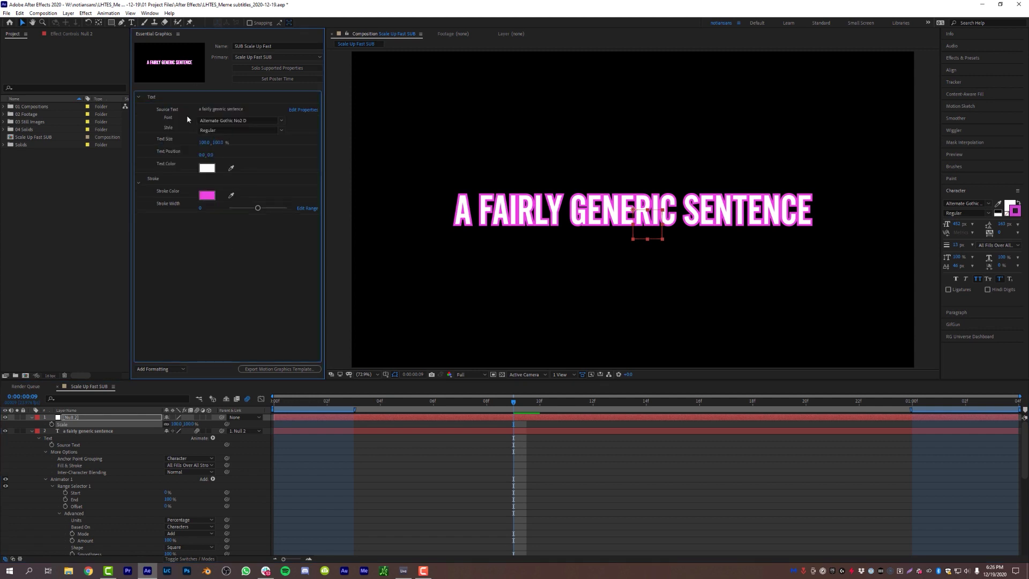
pyautogui.moveTo(168, 168); pyautogui.dragTo(168, 138)
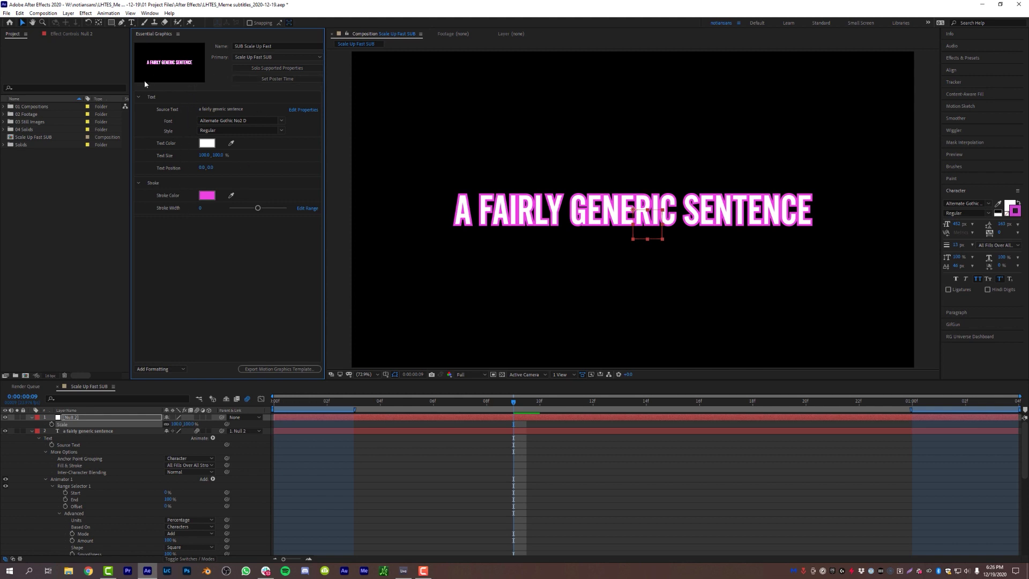
pyautogui.press('space')
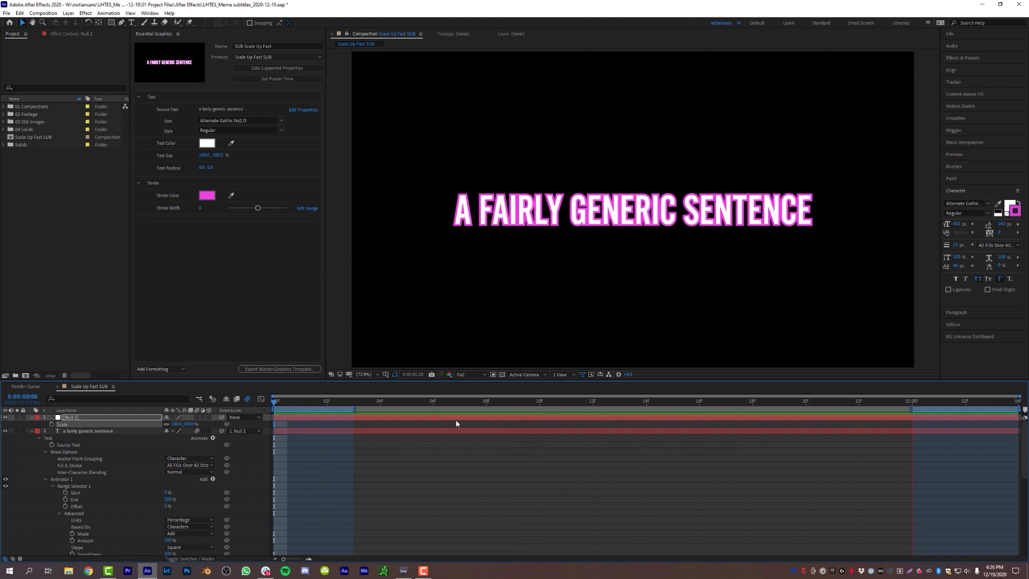
pyautogui.press('space')
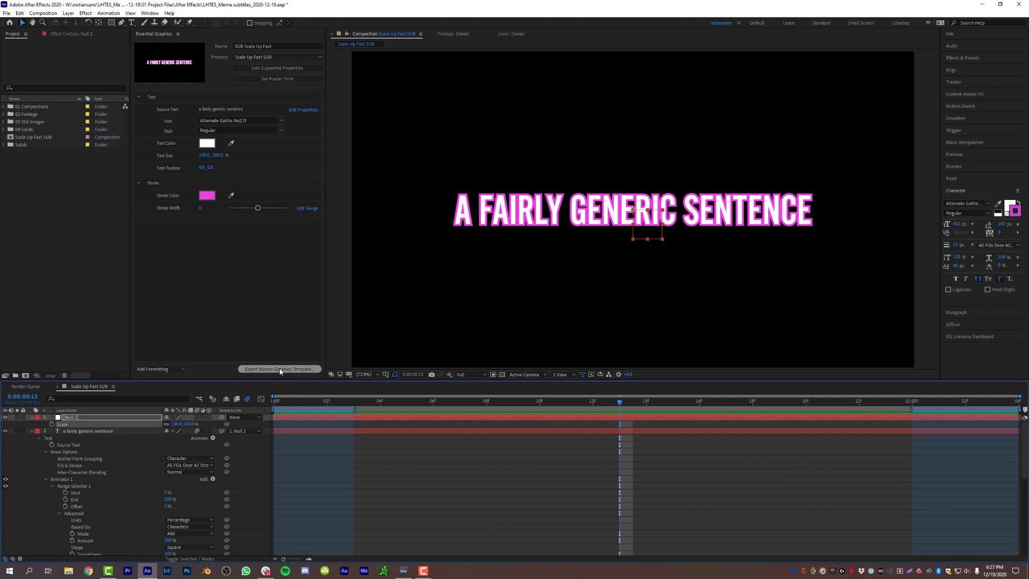
# Start the motion graphics template export, saving the project, and open the destination library list.
pyautogui.click(280, 370)
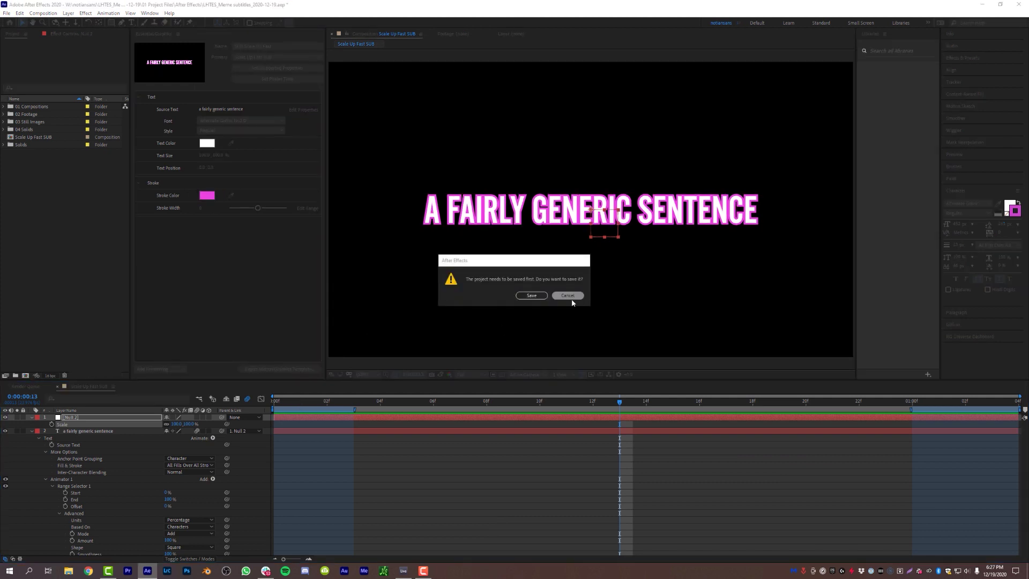
pyautogui.click(535, 295)
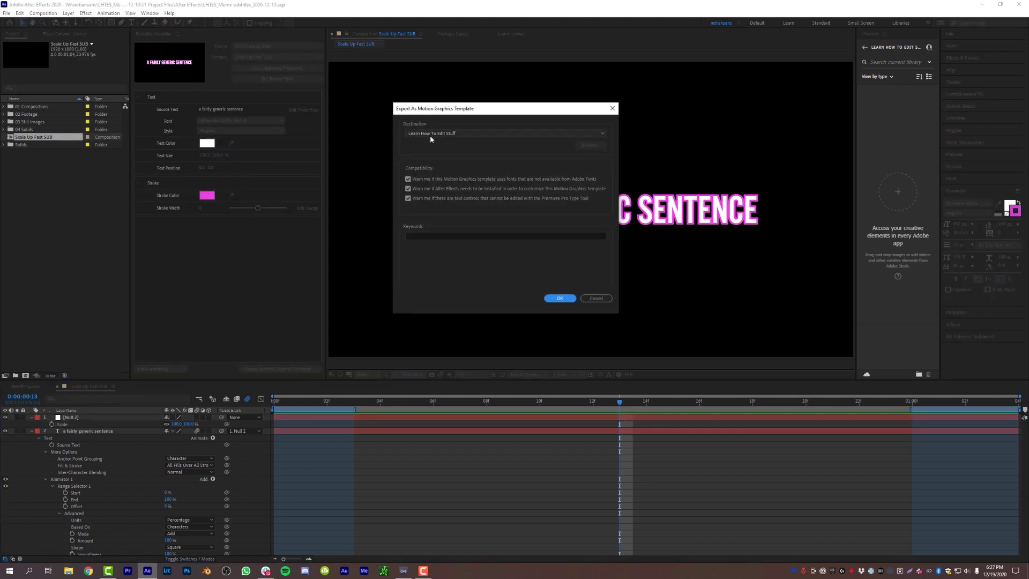
pyautogui.click(475, 133)
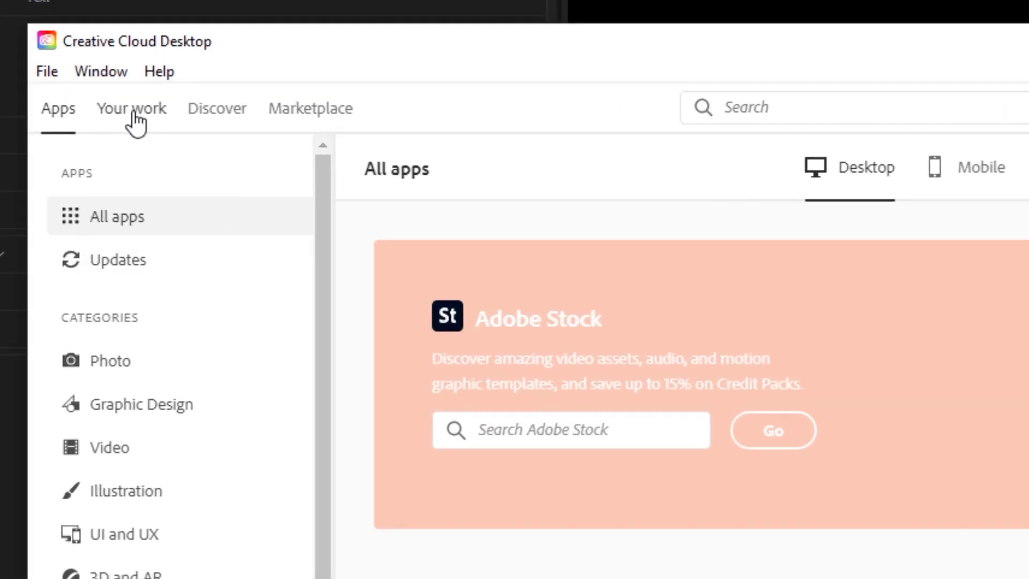
# Create a new Creative Cloud library named SUBTITLES, then close Creative Cloud Desktop.
pyautogui.click(133, 118)
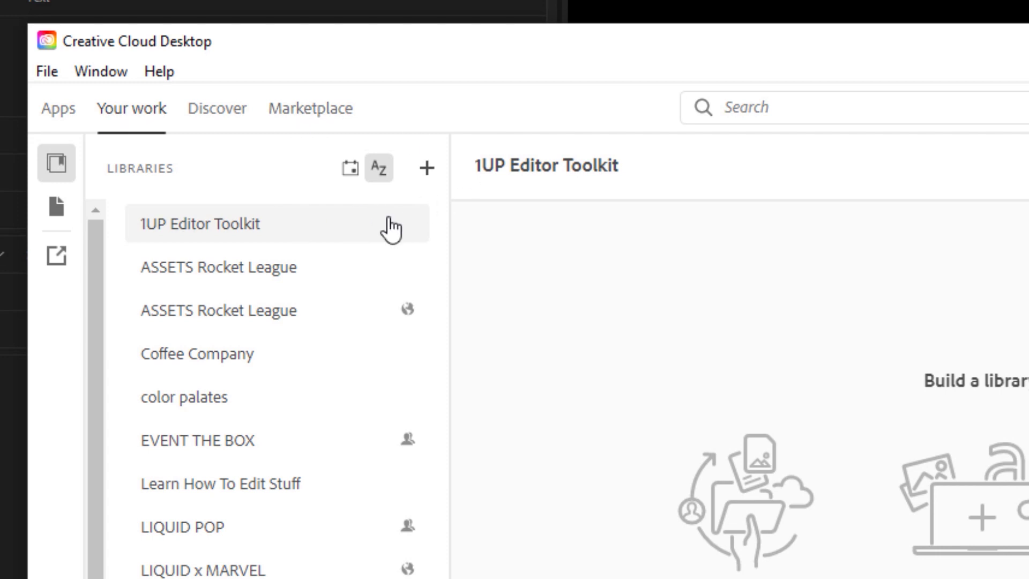
pyautogui.click(427, 170)
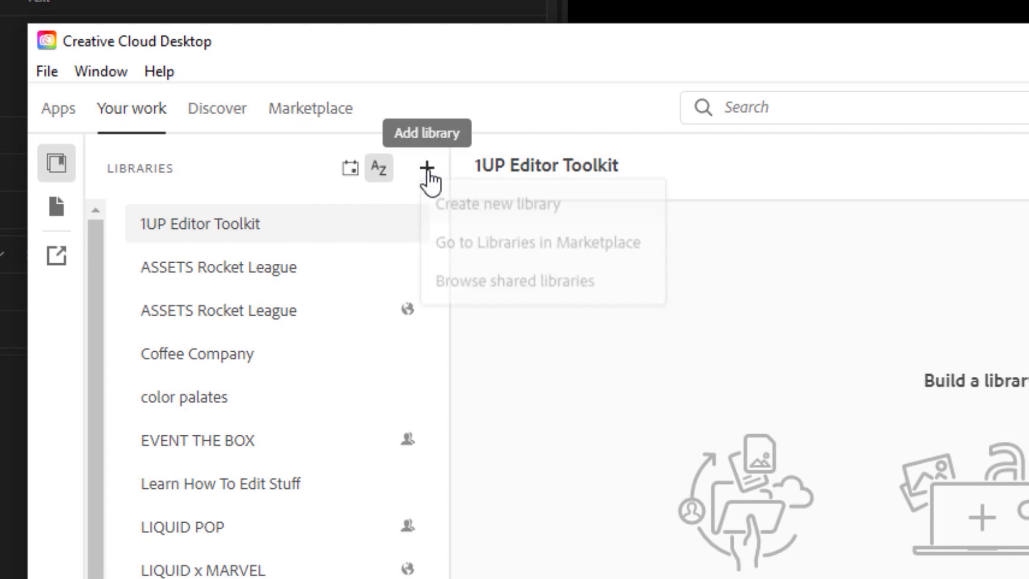
pyautogui.click(488, 208)
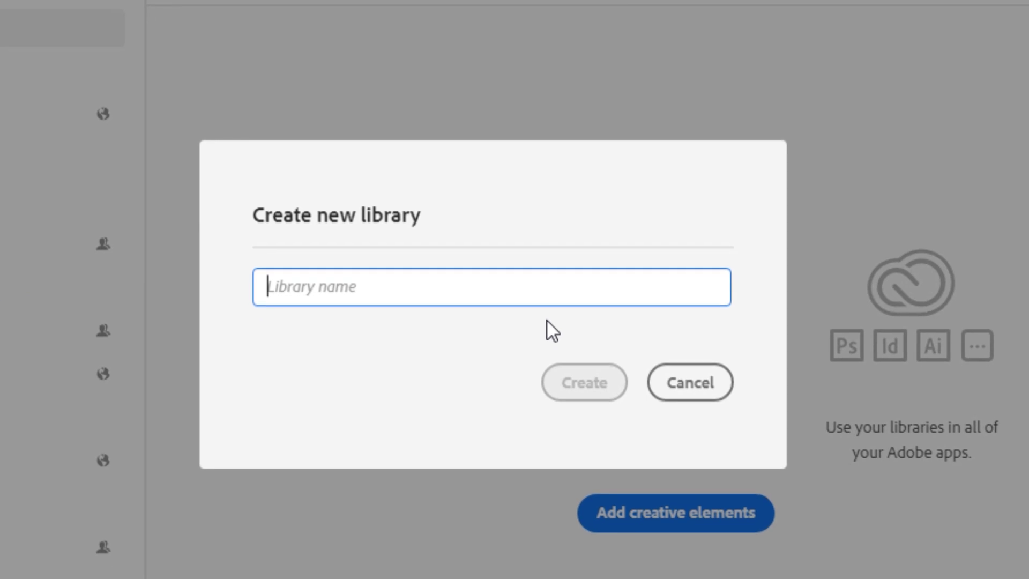
pyautogui.write('SUBTITLES')
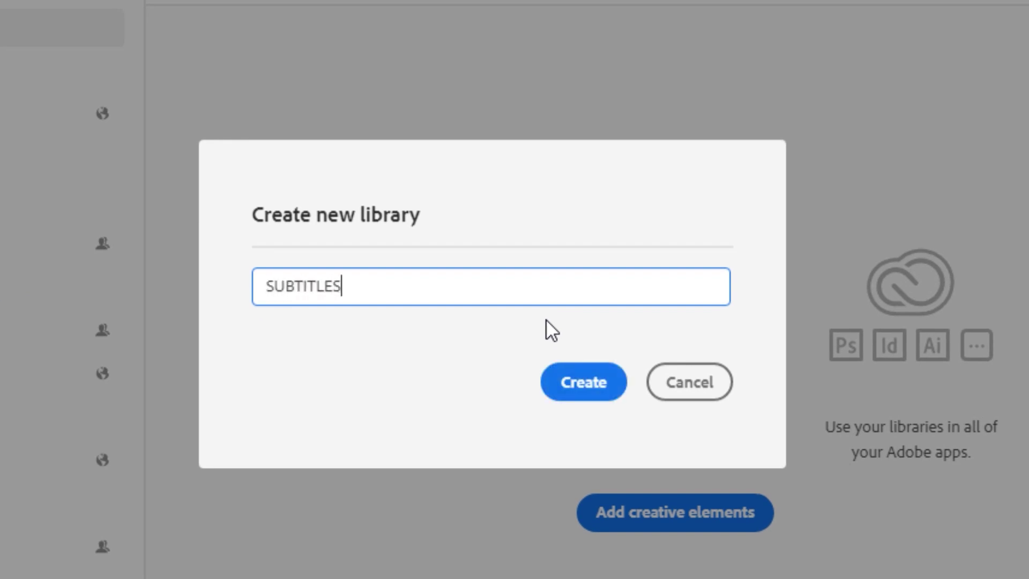
pyautogui.click(590, 378)
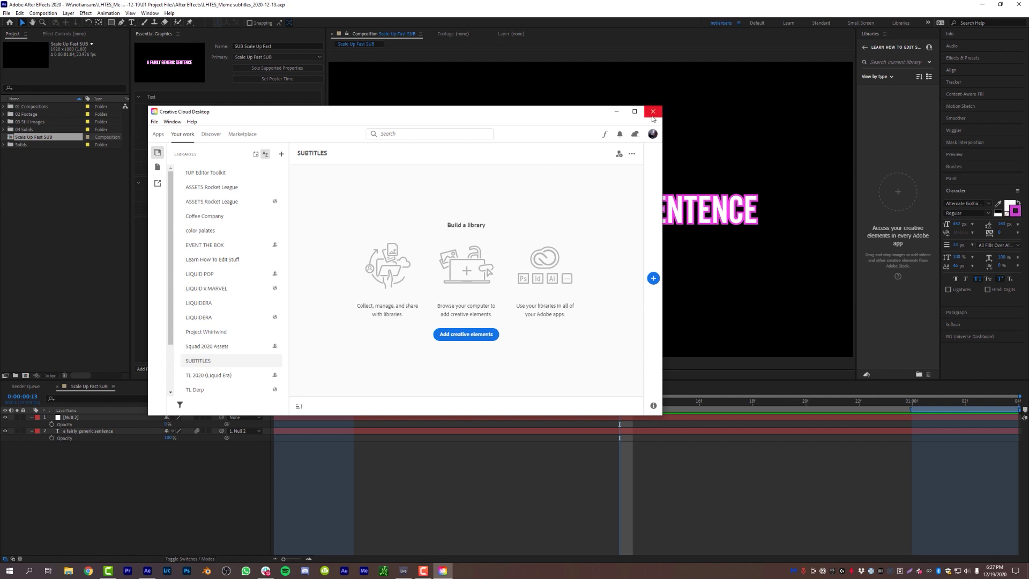
pyautogui.click(651, 112)
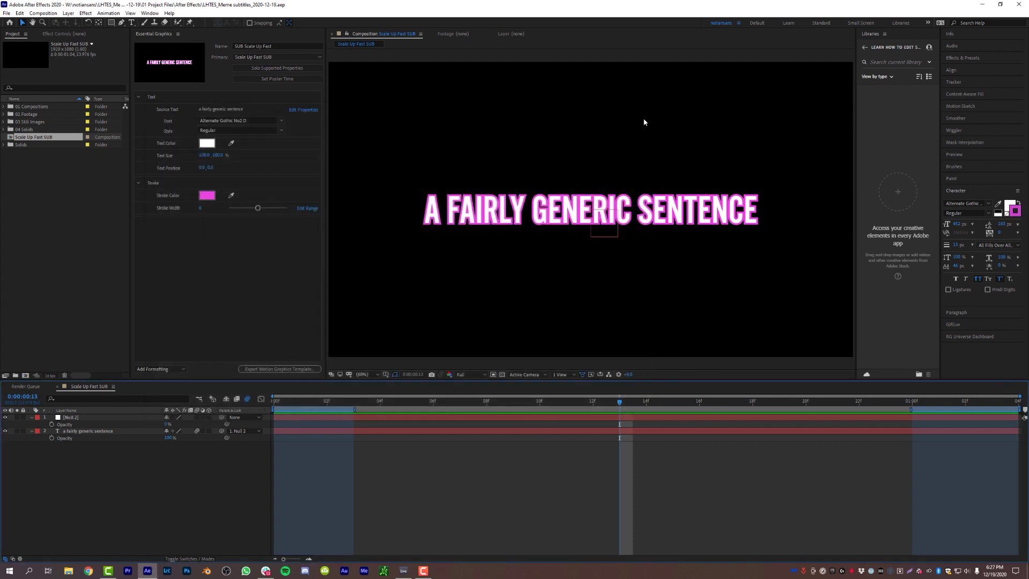
# Export the template with SUBTITLES as destination and add the keyword 'sub'.
pyautogui.click(275, 369)
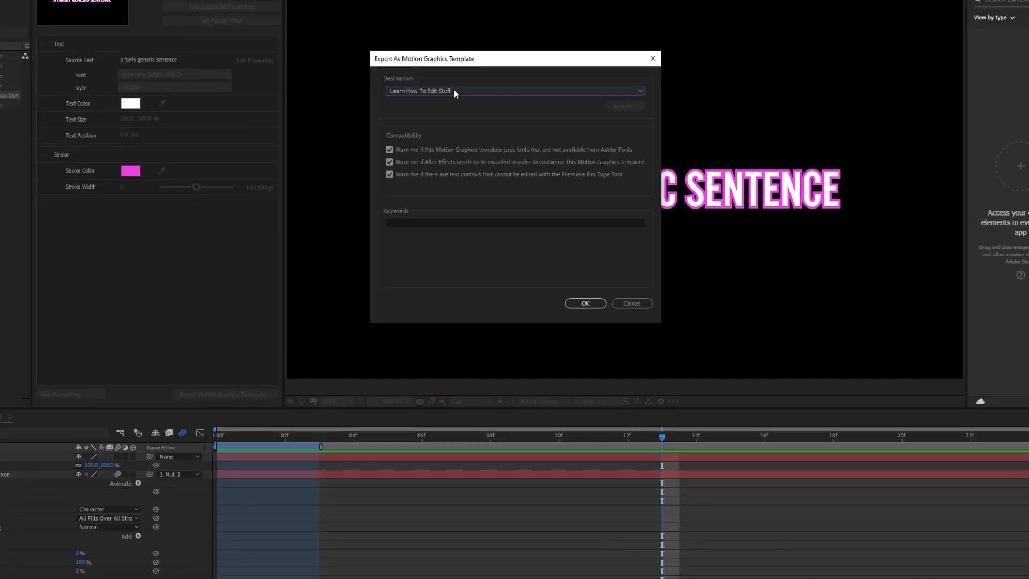
pyautogui.click(457, 134)
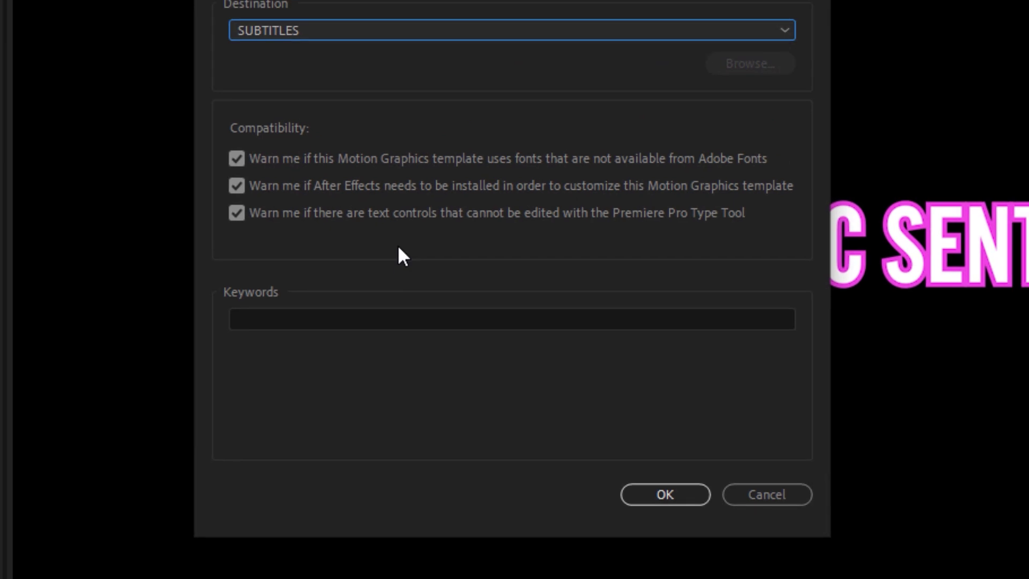
pyautogui.click(504, 363)
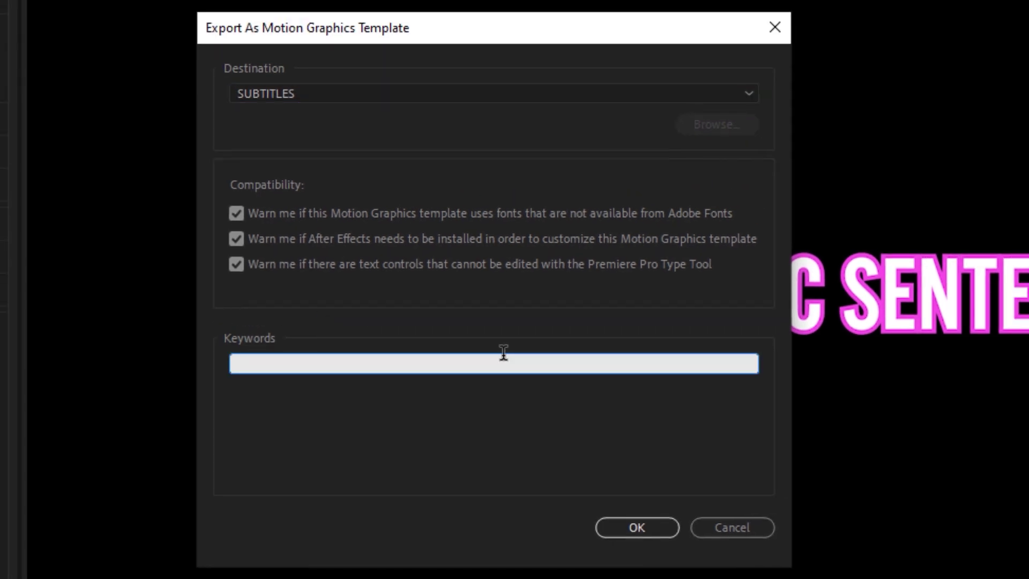
pyautogui.write('sub')
pyautogui.press('Return')
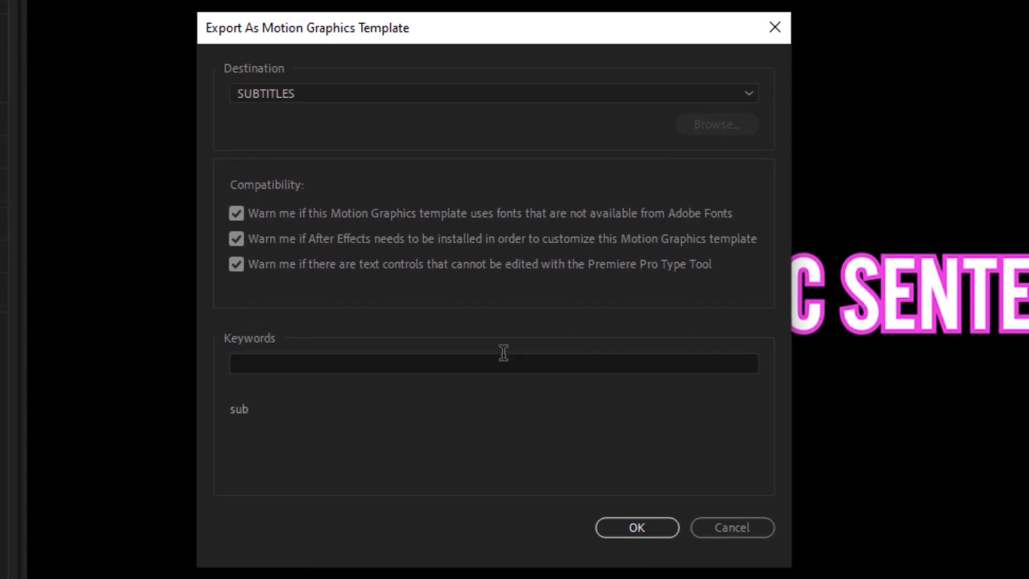
# Add the keywords 'suntitle' and 'scale up', removing an accidental duplicate entry.
pyautogui.click(443, 360)
pyautogui.write('suntitle')
pyautogui.press('Return')
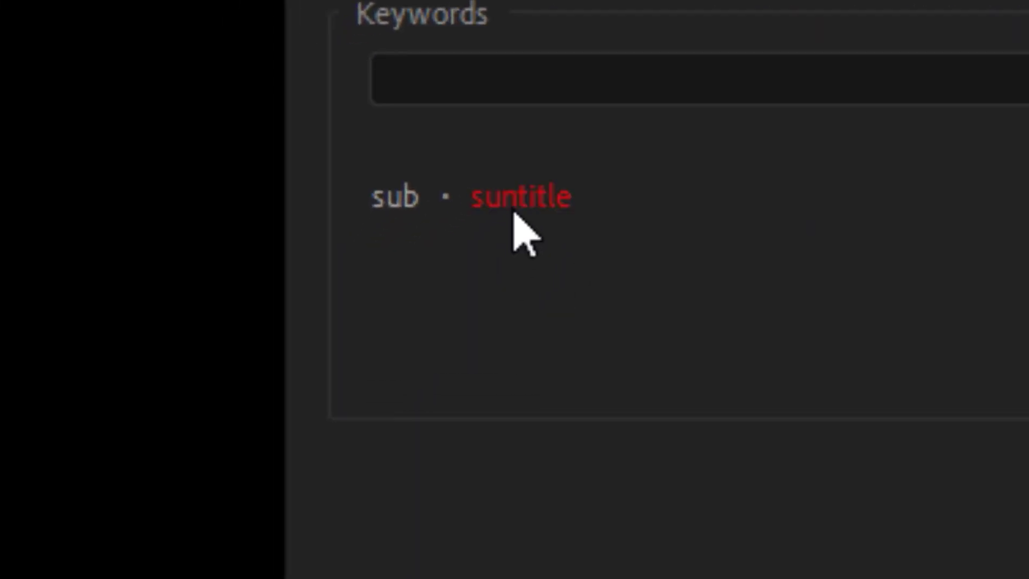
pyautogui.click(538, 213)
pyautogui.click(545, 78)
pyautogui.write('su')
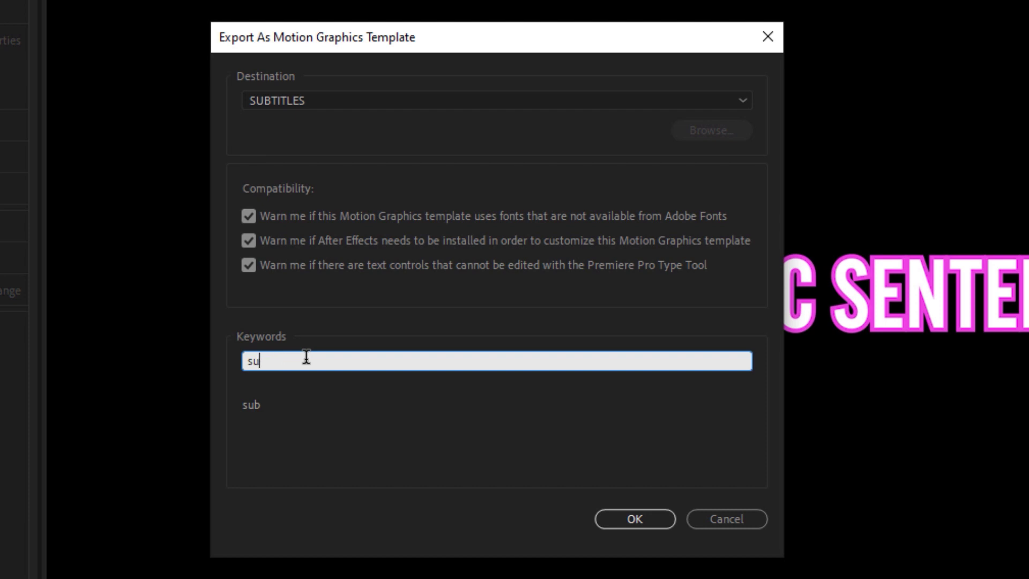
pyautogui.write('ntitle')
pyautogui.press('Return')
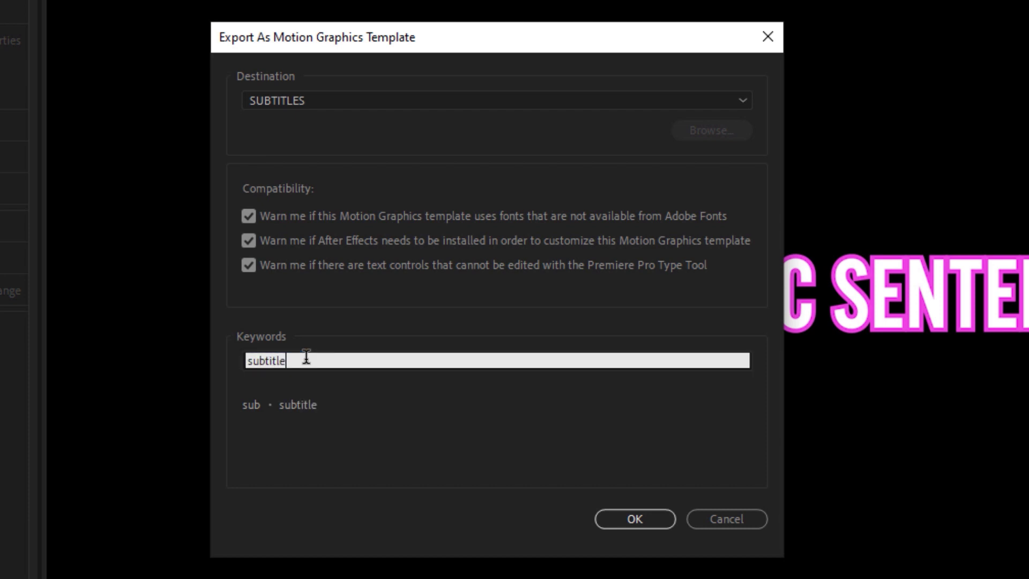
pyautogui.write('scale u')
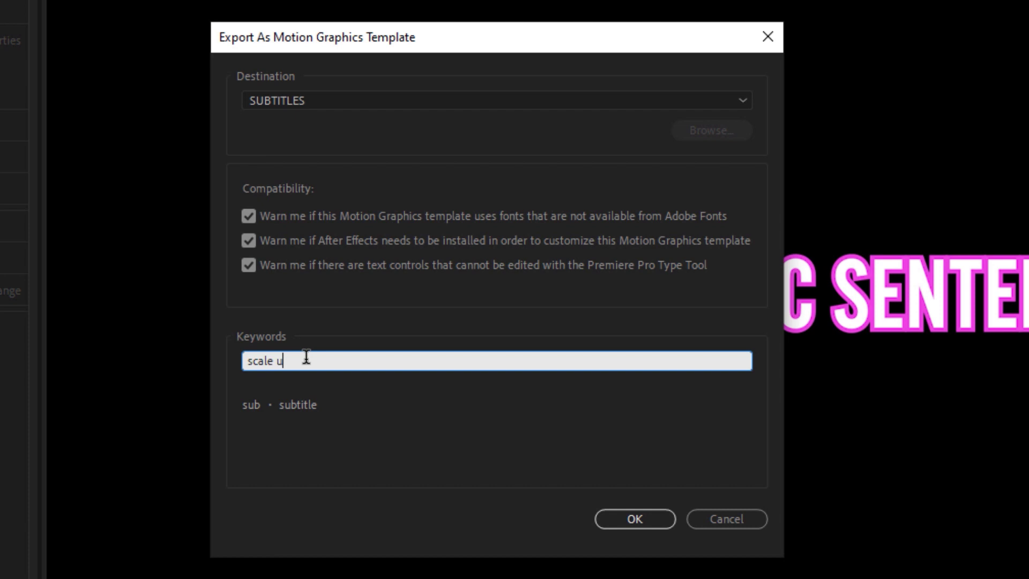
pyautogui.write('p')
pyautogui.press('Return')
# Add the keywords 'meme' and 'LHTES' and export the template to SUBTITLES.
pyautogui.click(305, 356)
pyautogui.write('mem')
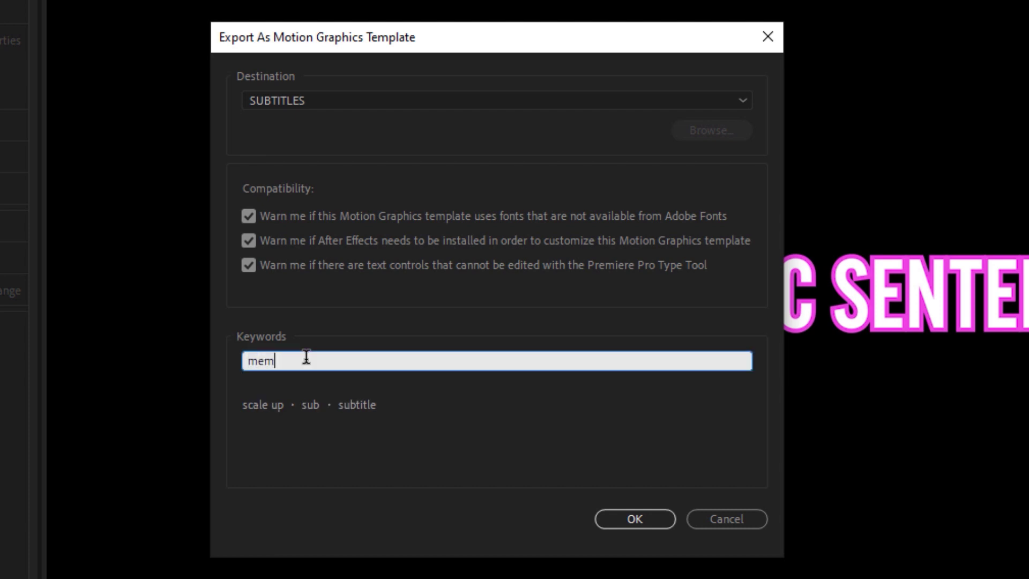
pyautogui.write('e')
pyautogui.press('Return')
pyautogui.click(307, 362)
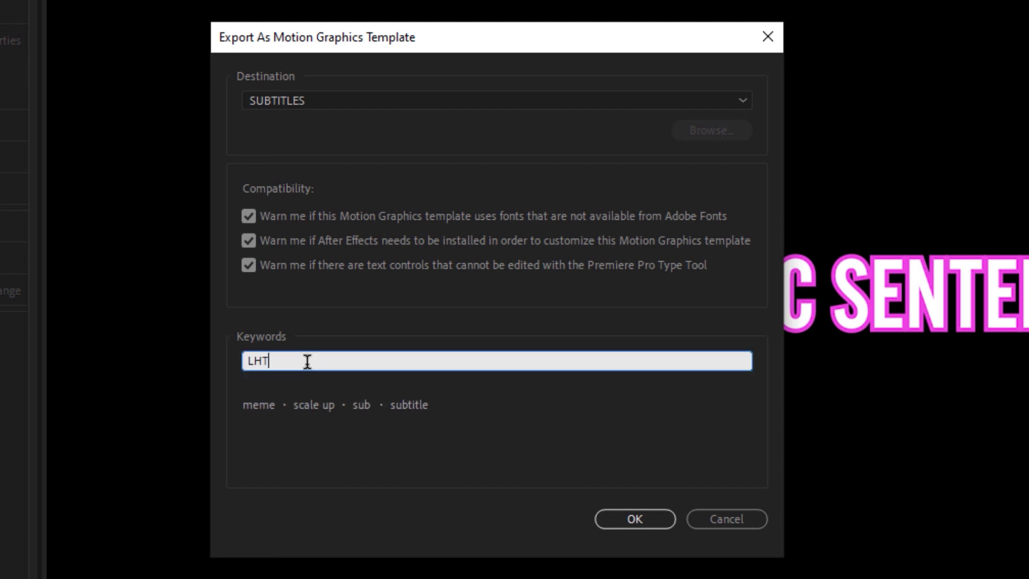
pyautogui.write('LHTES')
pyautogui.press('Return')
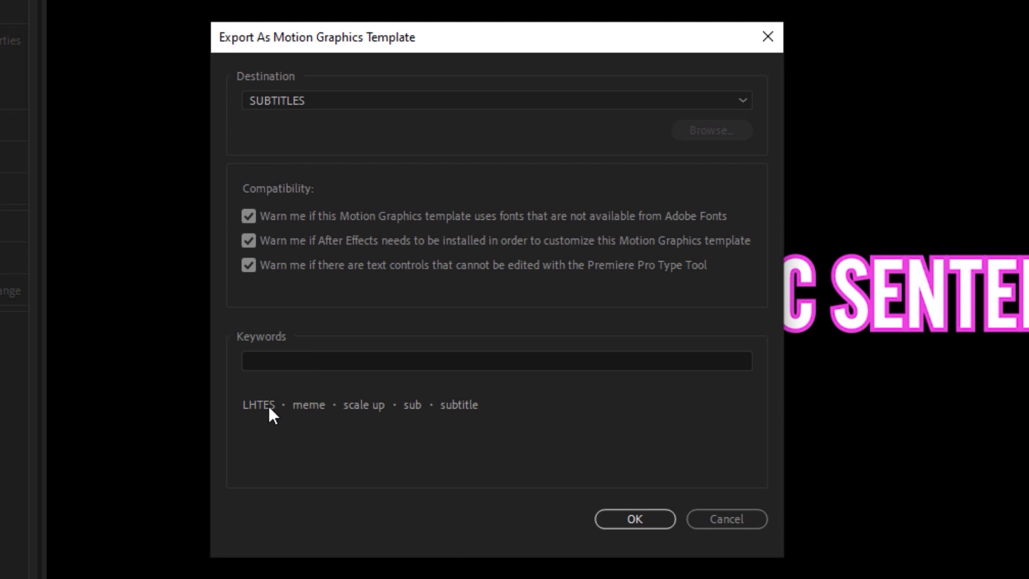
pyautogui.click(621, 512)
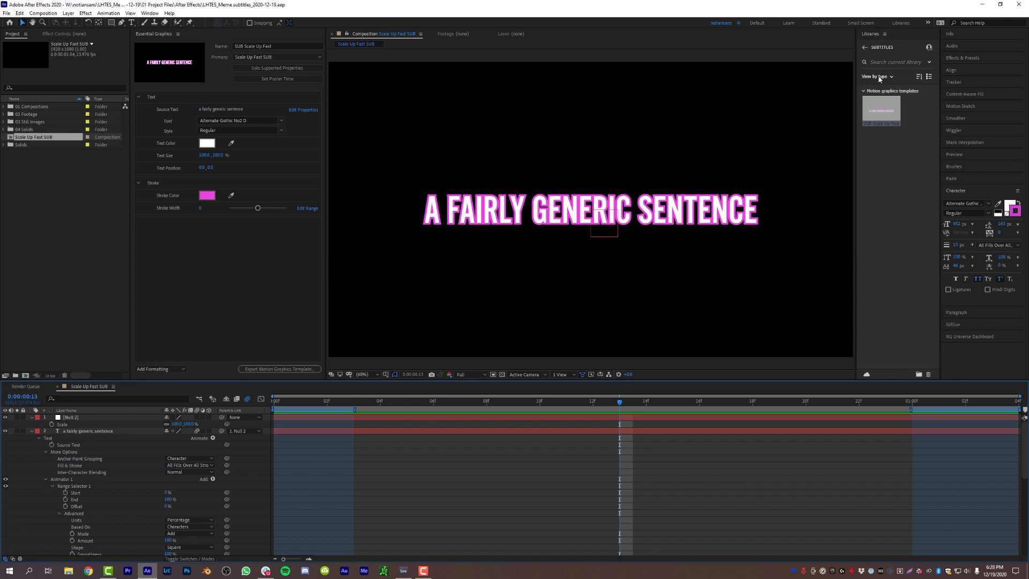
pyautogui.click(916, 107)
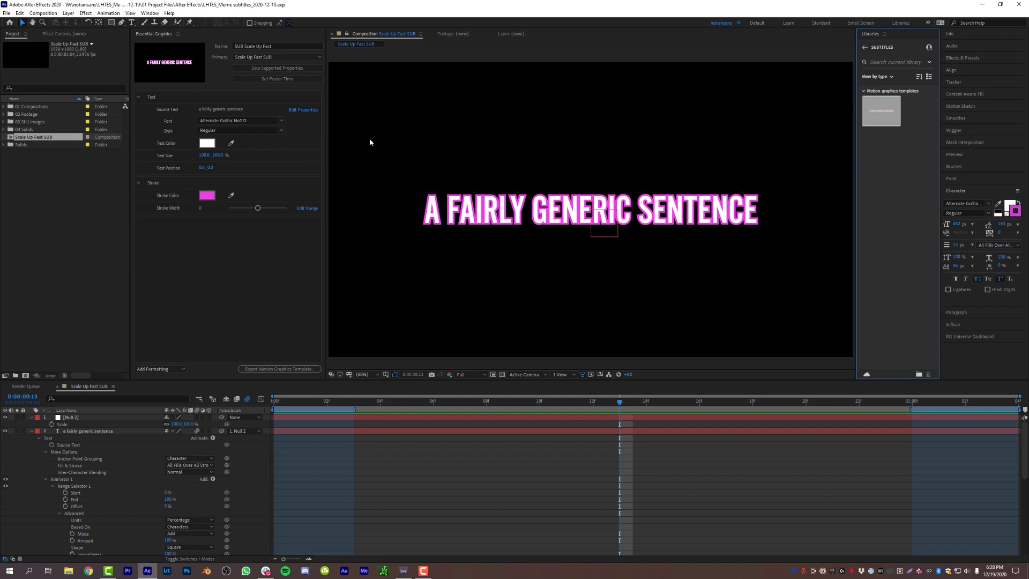
# Set the export destination to Local Drive and save as LHTES SUB Scale Up Fast.
pyautogui.click(279, 369)
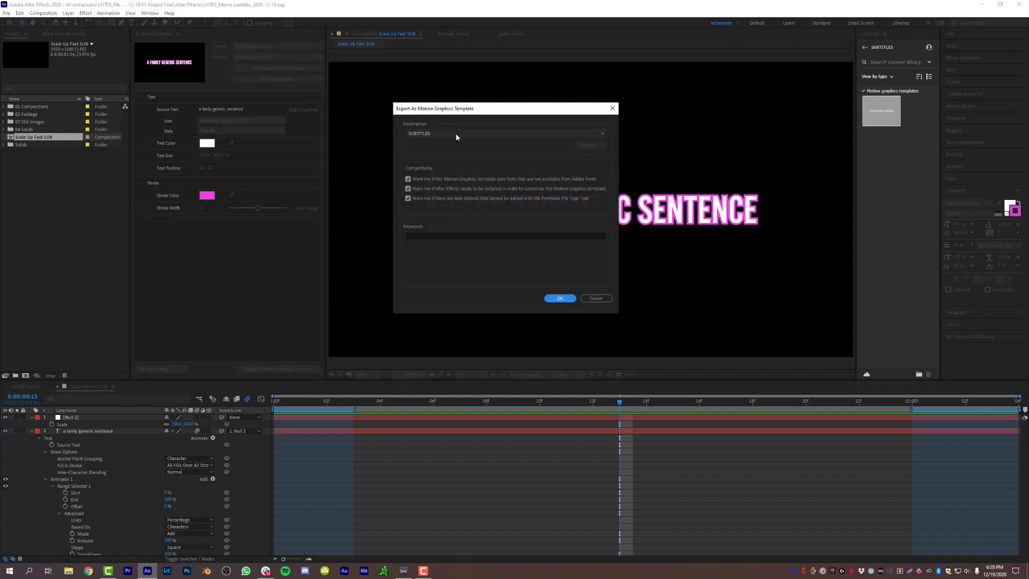
pyautogui.click(455, 133)
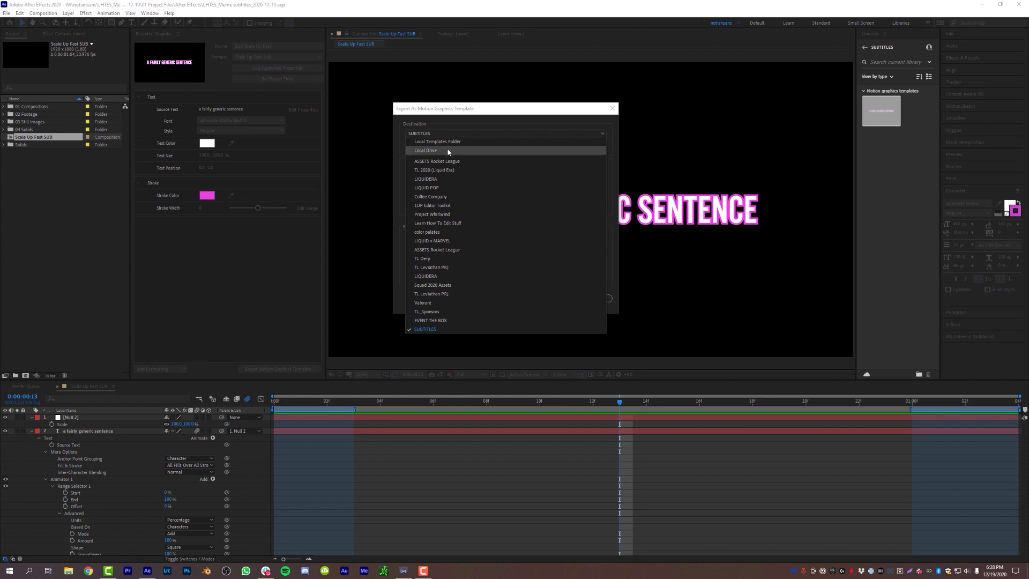
pyautogui.click(448, 151)
pyautogui.click(589, 145)
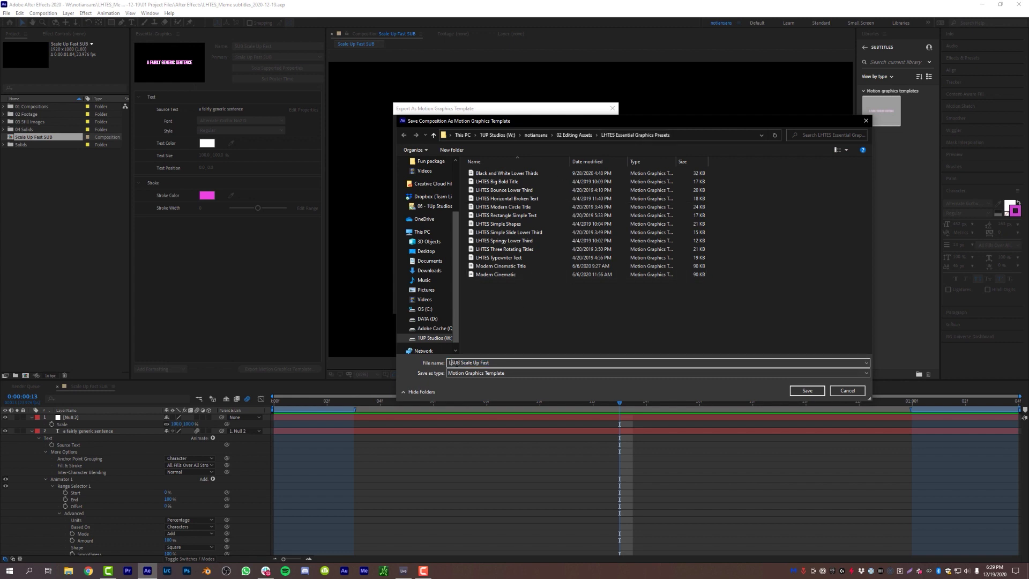
pyautogui.press('Return')
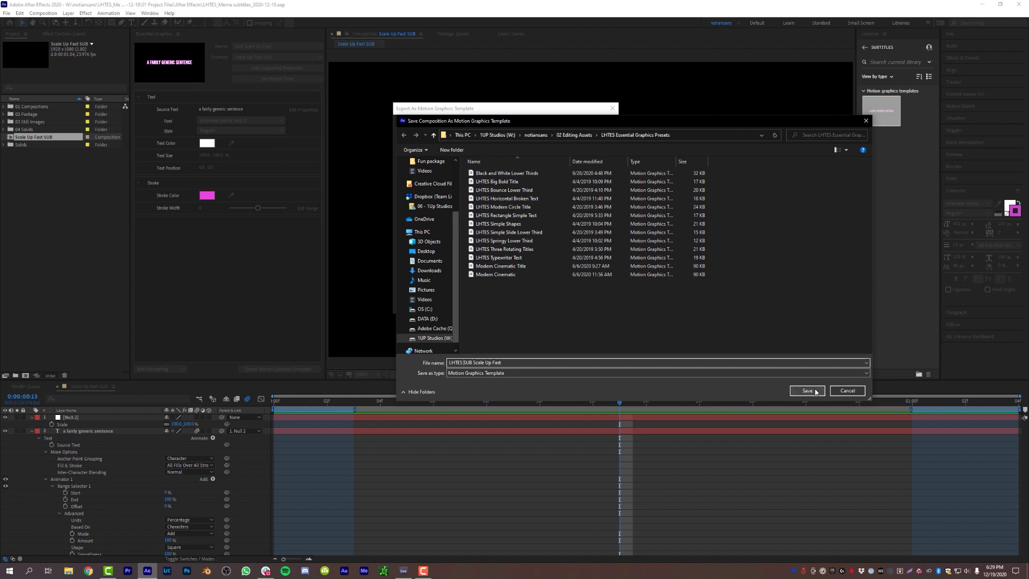
# Tag the local export with keywords 'sub' and 'LHTES' and confirm it.
pyautogui.click(470, 235)
pyautogui.write('sub')
pyautogui.press('Return')
pyautogui.click(431, 235)
pyautogui.write('LHT')
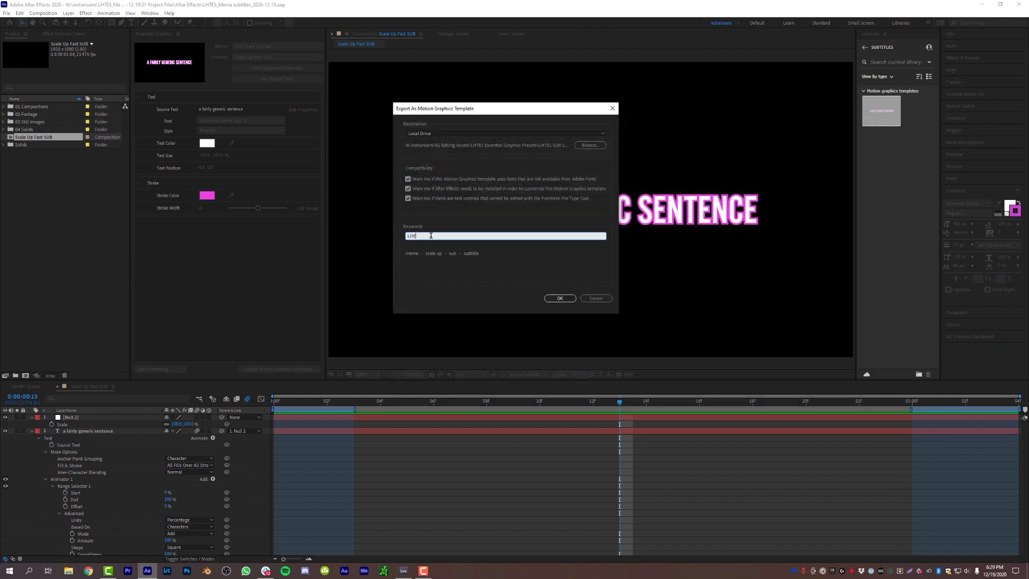
pyautogui.write('ES')
pyautogui.press('Return')
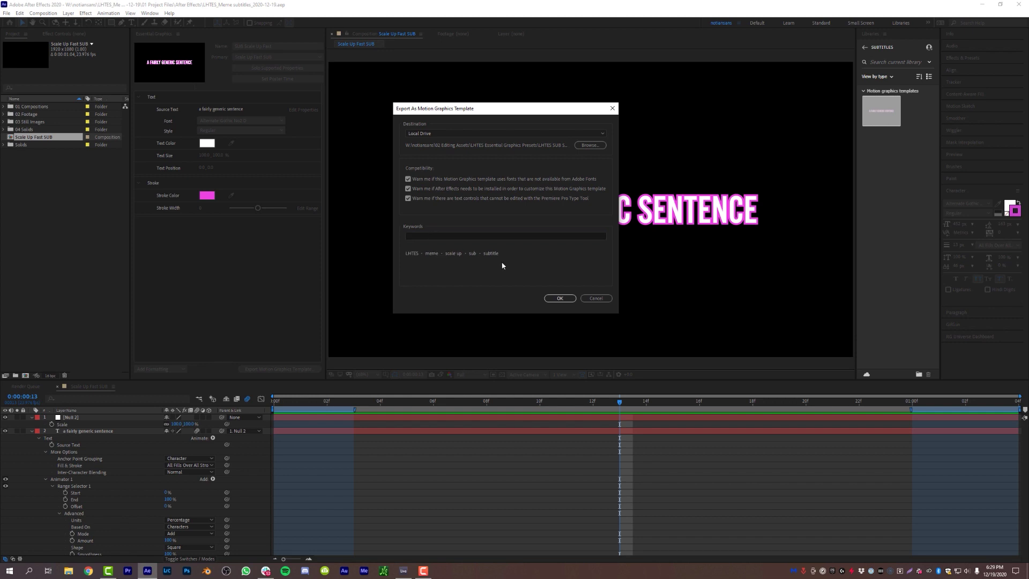
pyautogui.click(557, 300)
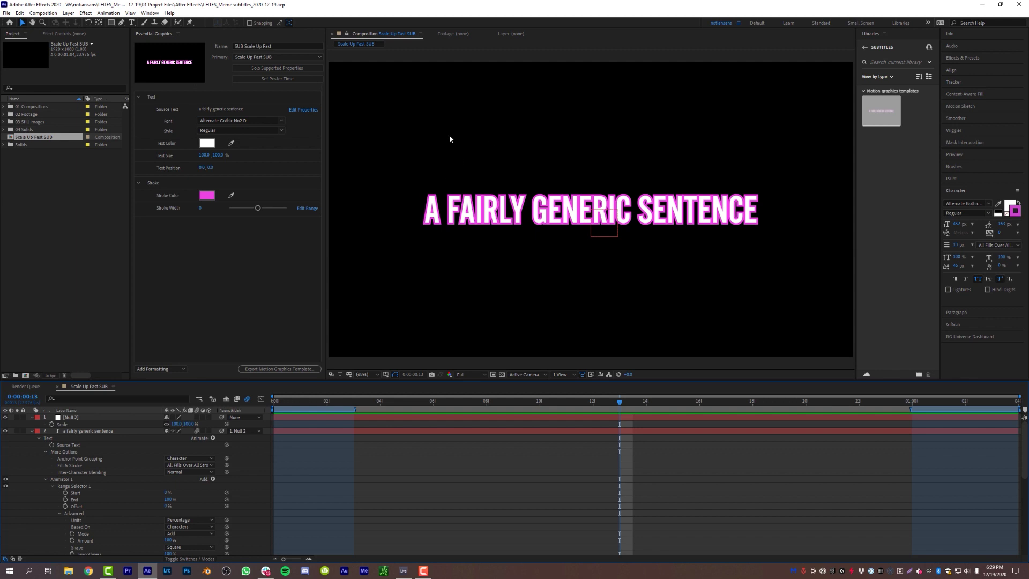
pyautogui.click(292, 302)
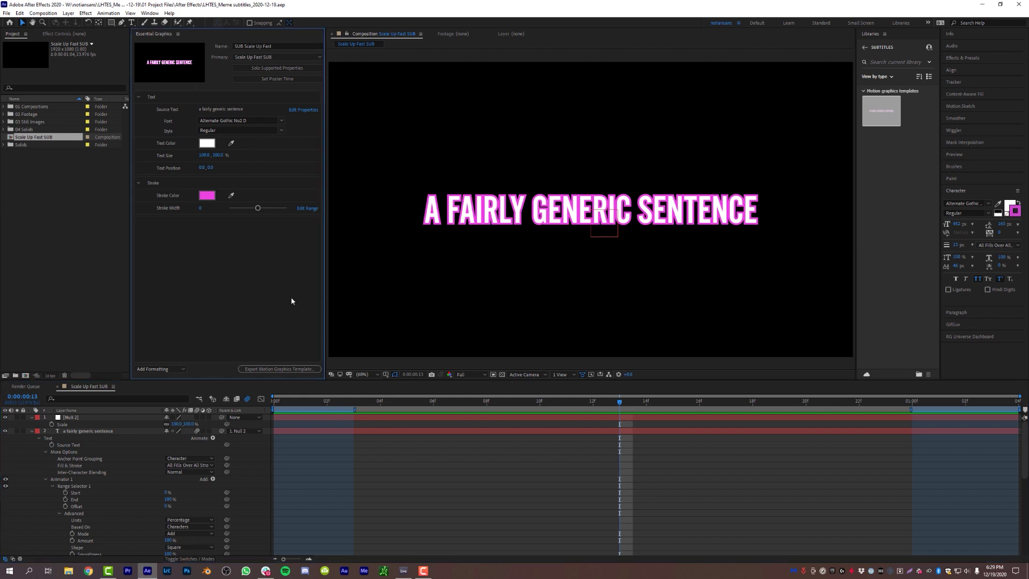
# In Premiere Pro's Libraries workspace, place SUB Scale Up Fast from SUBTITLES onto the sequence.
pyautogui.click(128, 570)
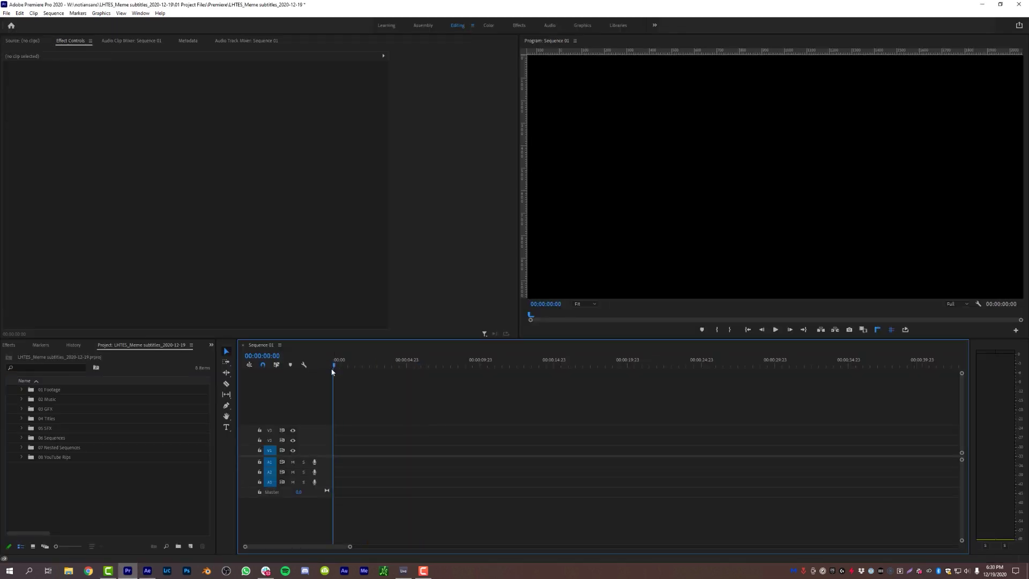
pyautogui.click(618, 26)
pyautogui.click(794, 117)
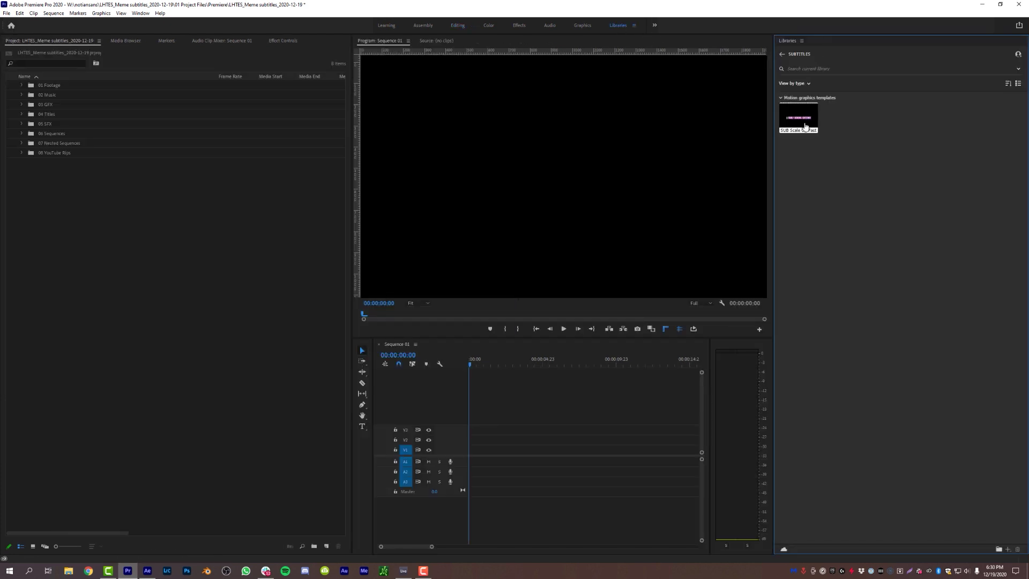
pyautogui.moveTo(797, 118); pyautogui.dragTo(468, 444)
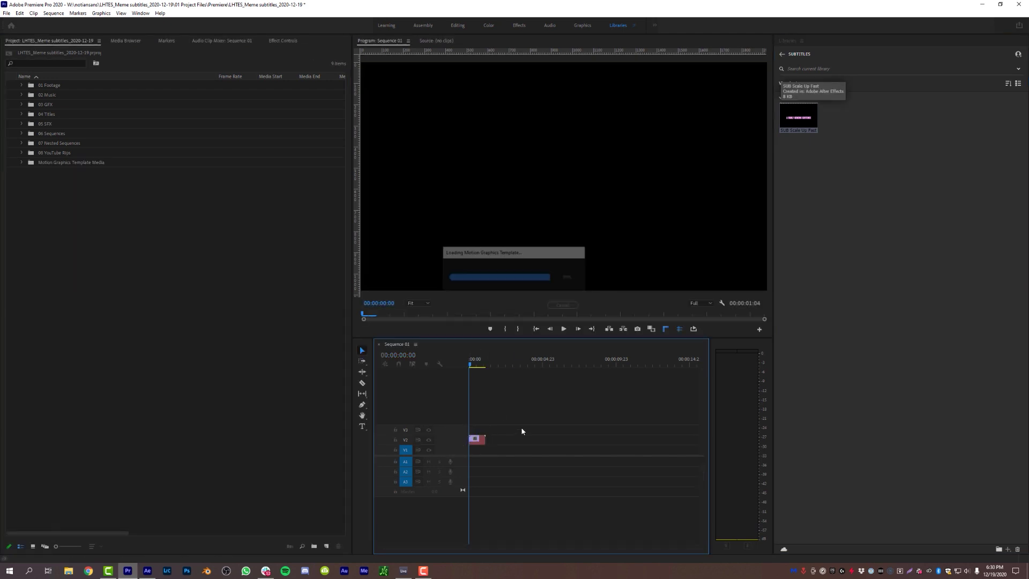
# Play back the new subtitle, then switch to the Graphics workspace.
pyautogui.moveTo(431, 546); pyautogui.dragTo(406, 546)
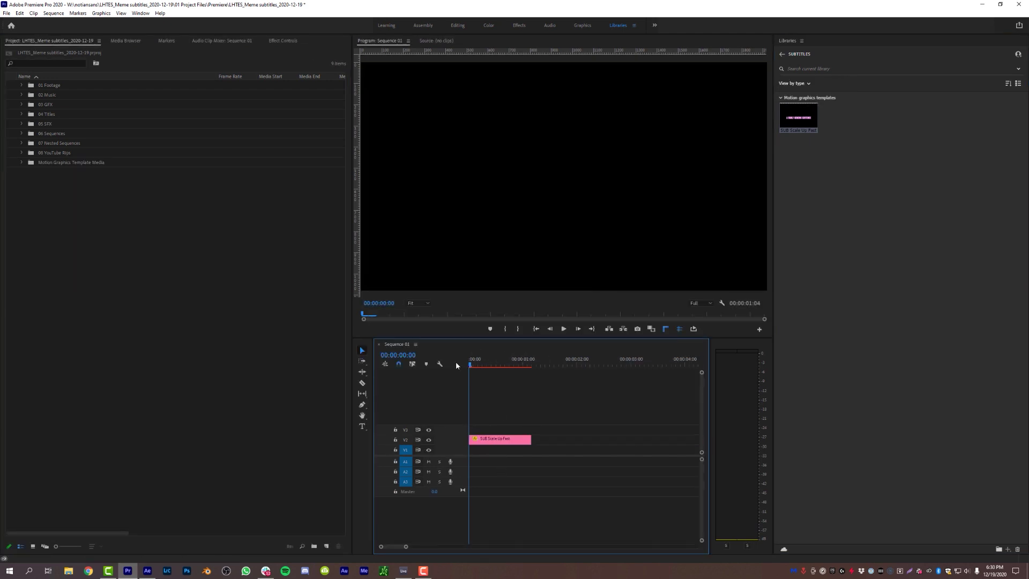
pyautogui.press('space')
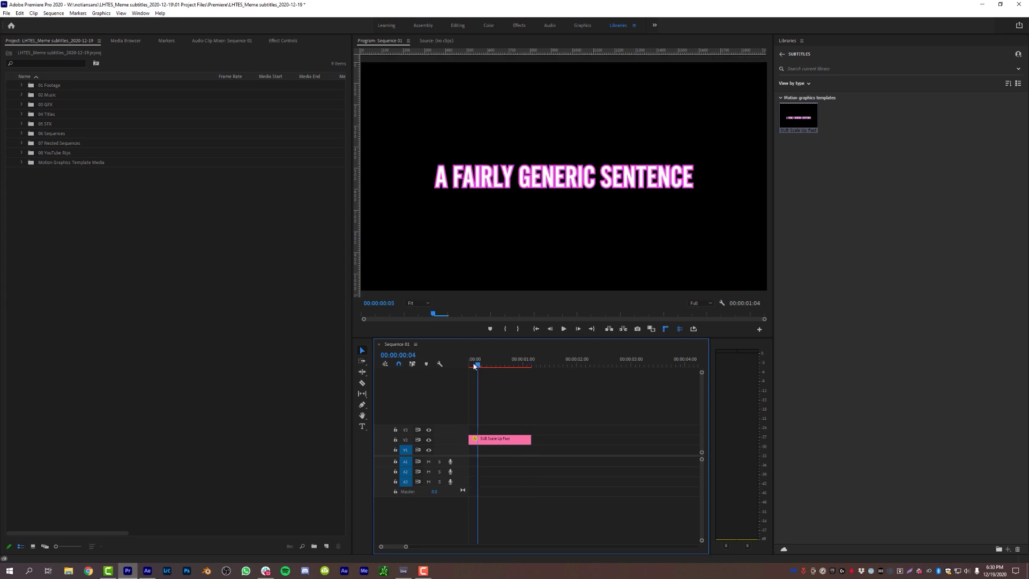
pyautogui.press('space')
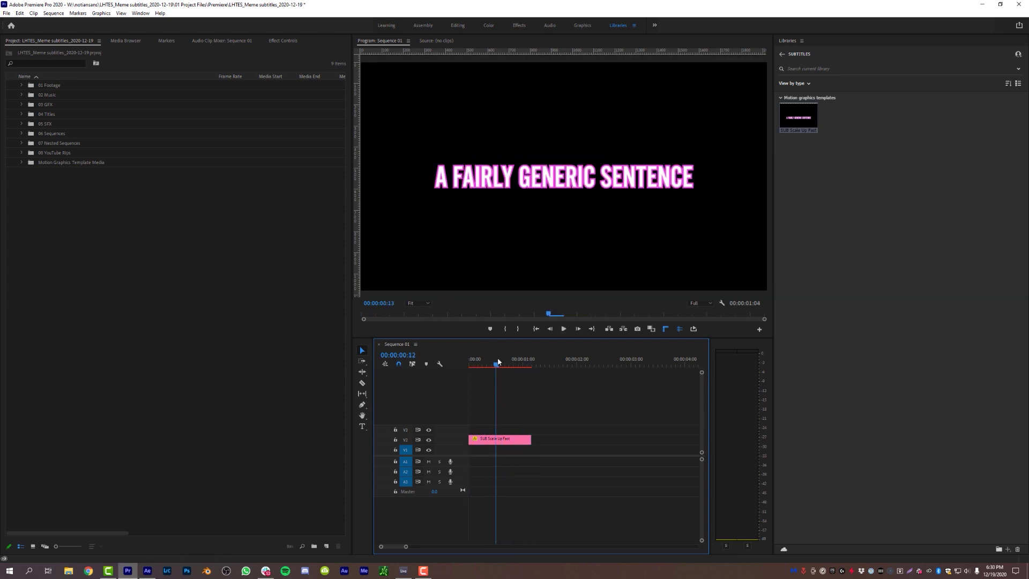
pyautogui.click(582, 25)
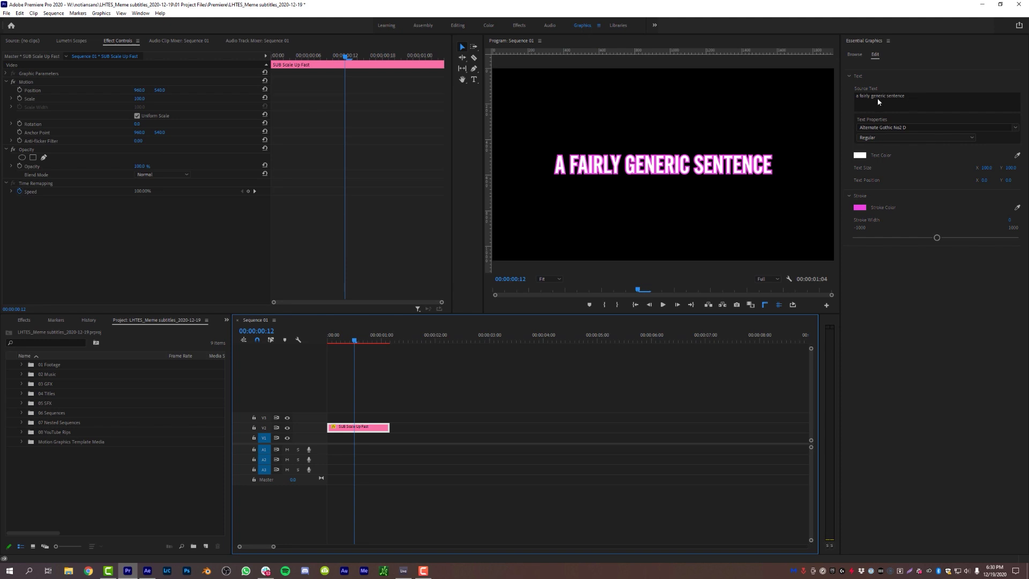
# Change the subtitle text to 'change the sentence' and play it back.
pyautogui.click(914, 98)
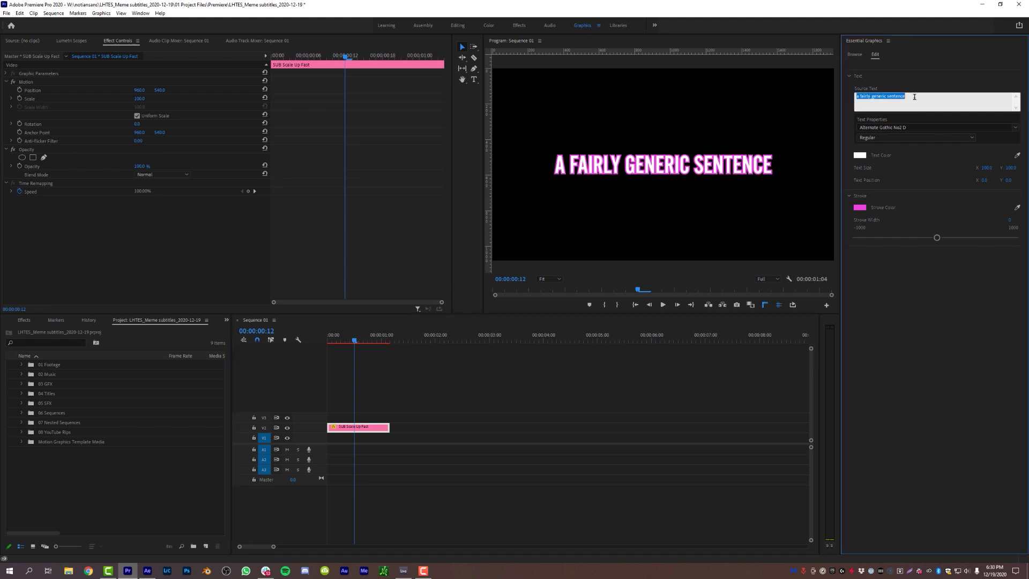
pyautogui.write('change the sentence')
pyautogui.click(406, 380)
pyautogui.moveTo(354, 338); pyautogui.dragTo(298, 340)
pyautogui.press('space')
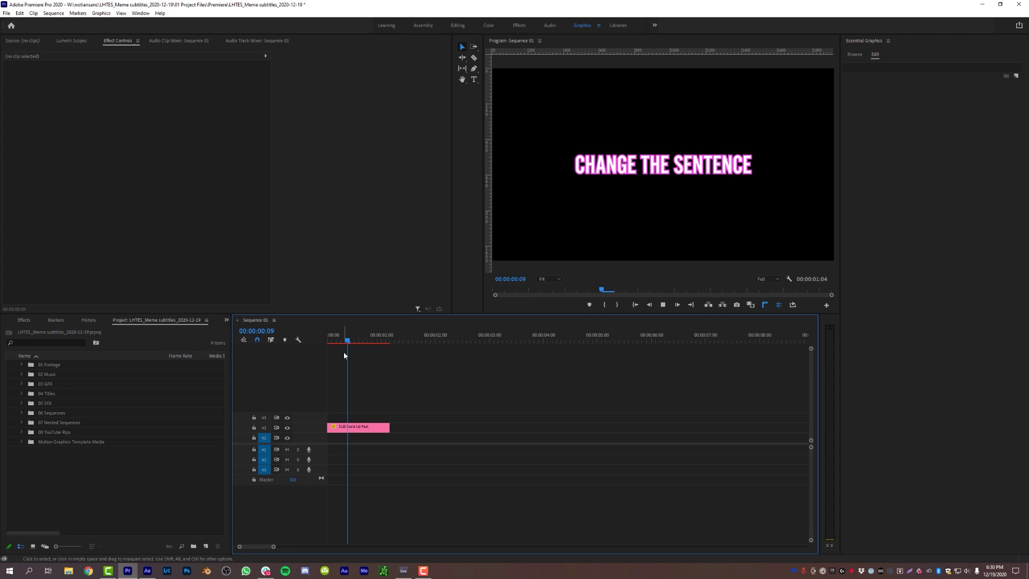
pyautogui.press('space')
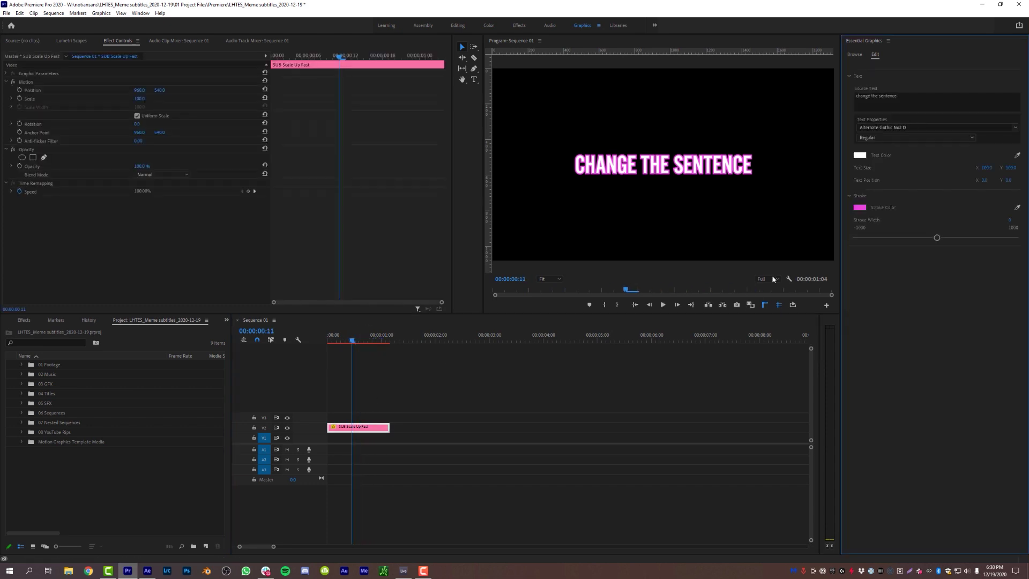
# Give the subtitle a purple-blue stroke widened into a box and enlarge the text size.
pyautogui.click(856, 210)
pyautogui.moveTo(855, 296)
pyautogui.mouseDown()
pyautogui.moveTo(856, 305)
pyautogui.moveTo(851, 278)
pyautogui.mouseUp()
pyautogui.click(921, 276)
pyautogui.moveTo(1009, 220); pyautogui.dragTo(1015, 223)
pyautogui.click(867, 209)
pyautogui.moveTo(860, 324)
pyautogui.mouseDown()
pyautogui.moveTo(859, 352)
pyautogui.moveTo(828, 337)
pyautogui.moveTo(815, 347)
pyautogui.mouseUp()
pyautogui.click(921, 276)
pyautogui.moveTo(939, 240)
pyautogui.mouseDown()
pyautogui.moveTo(921, 236)
pyautogui.moveTo(940, 235)
pyautogui.mouseUp()
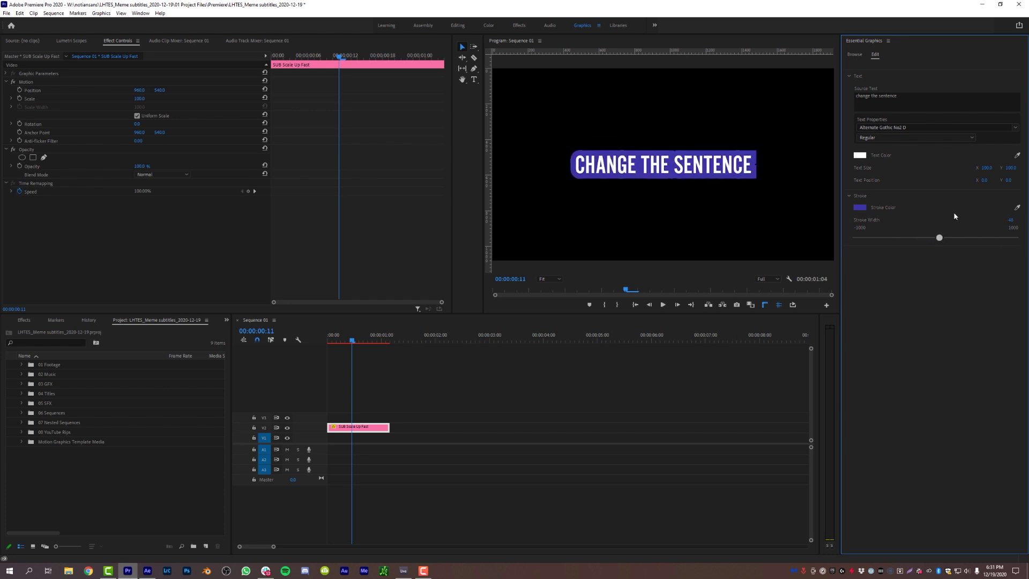
pyautogui.moveTo(986, 169)
pyautogui.mouseDown()
pyautogui.moveTo(1011, 170)
pyautogui.moveTo(962, 169)
pyautogui.moveTo(999, 170)
pyautogui.mouseUp()
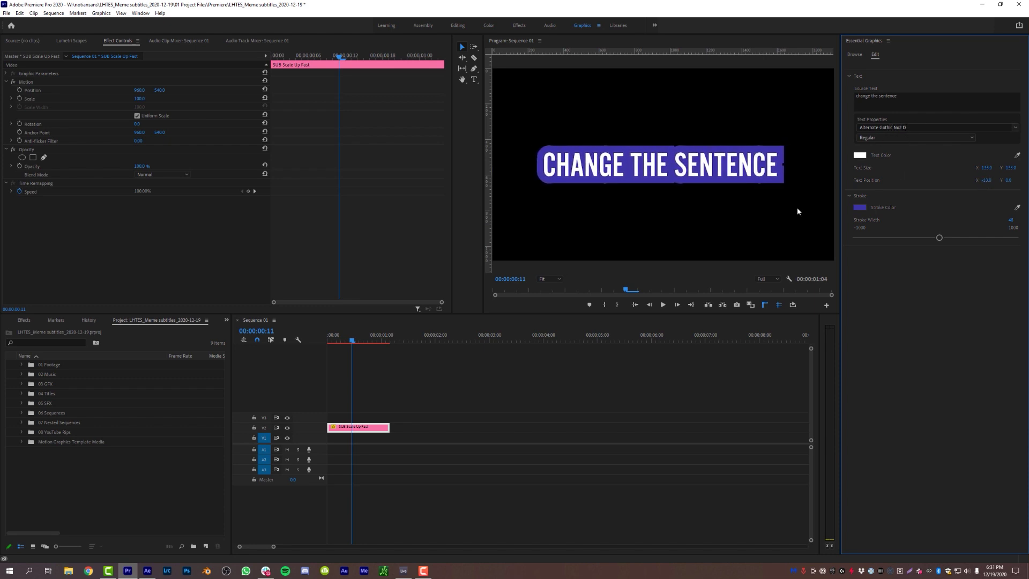
# Replay the restyled subtitle from the sequence start several times.
pyautogui.click(325, 338)
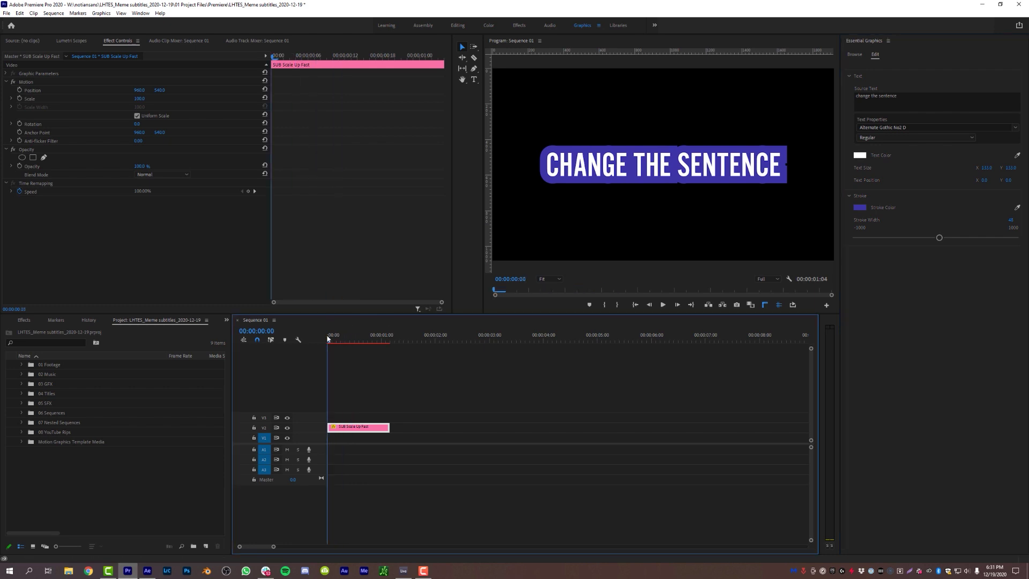
pyautogui.press('space')
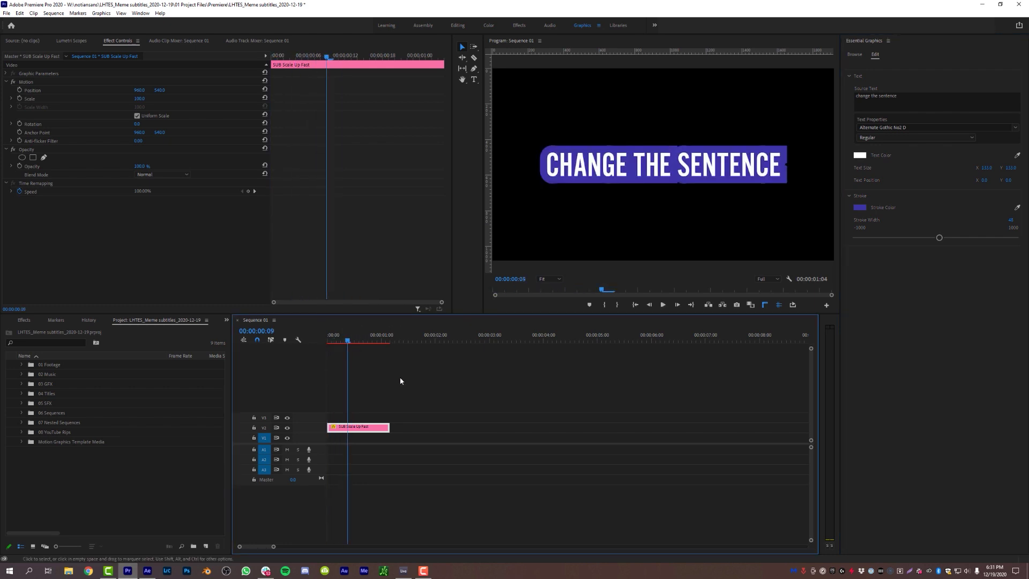
pyautogui.press('Home')
pyautogui.press('space')
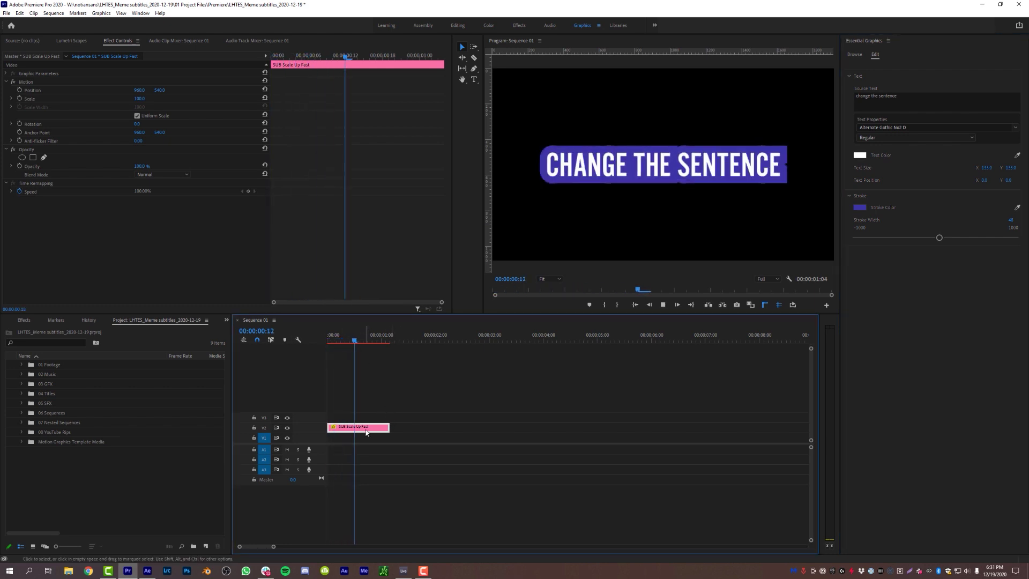
pyautogui.press('Home')
pyautogui.press('space')
# Extend the subtitle clip to about eight seconds and play it back.
pyautogui.moveTo(390, 428); pyautogui.dragTo(755, 428)
pyautogui.press('Home')
pyautogui.press('space')
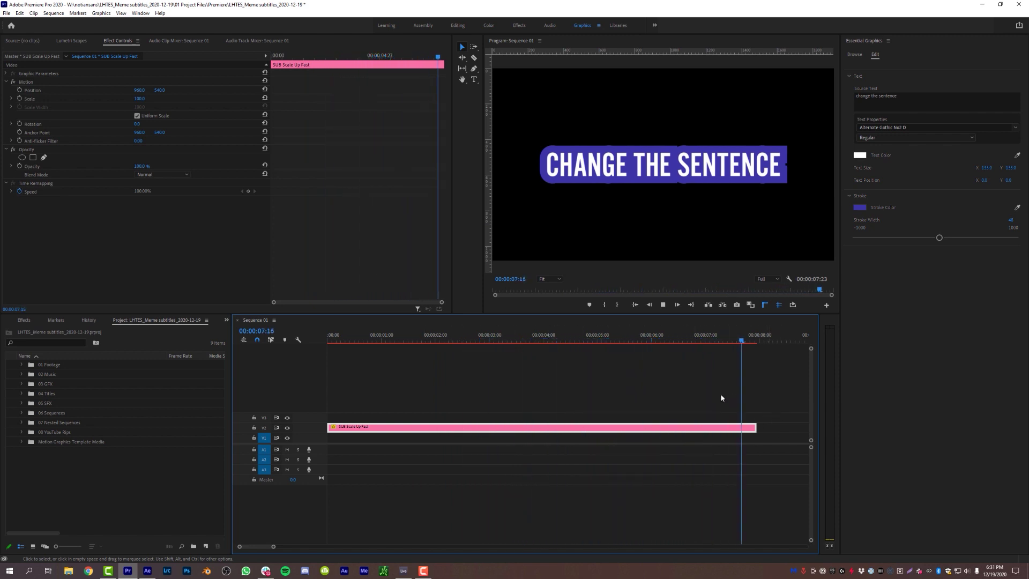
pyautogui.moveTo(651, 338); pyautogui.dragTo(420, 342)
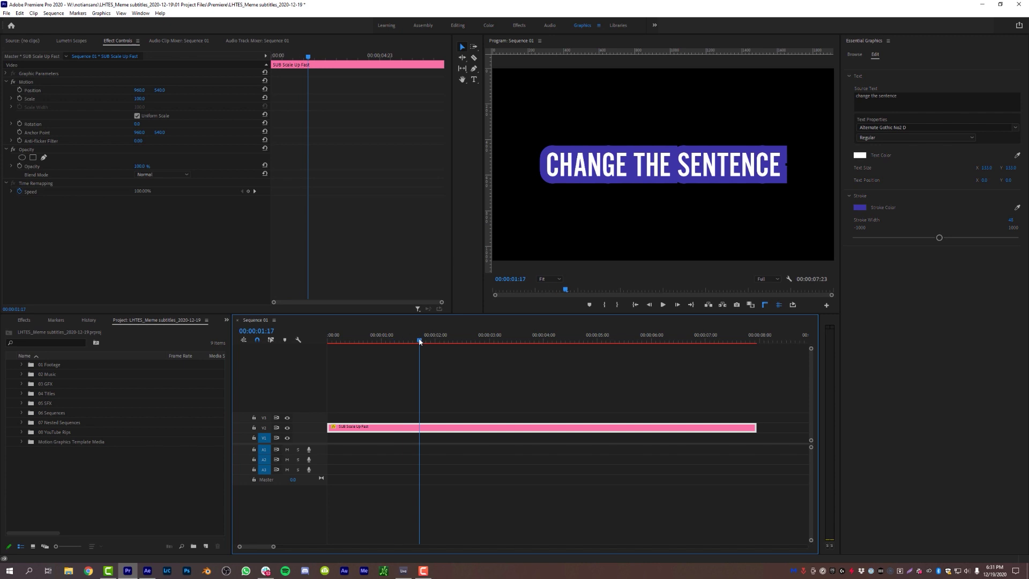